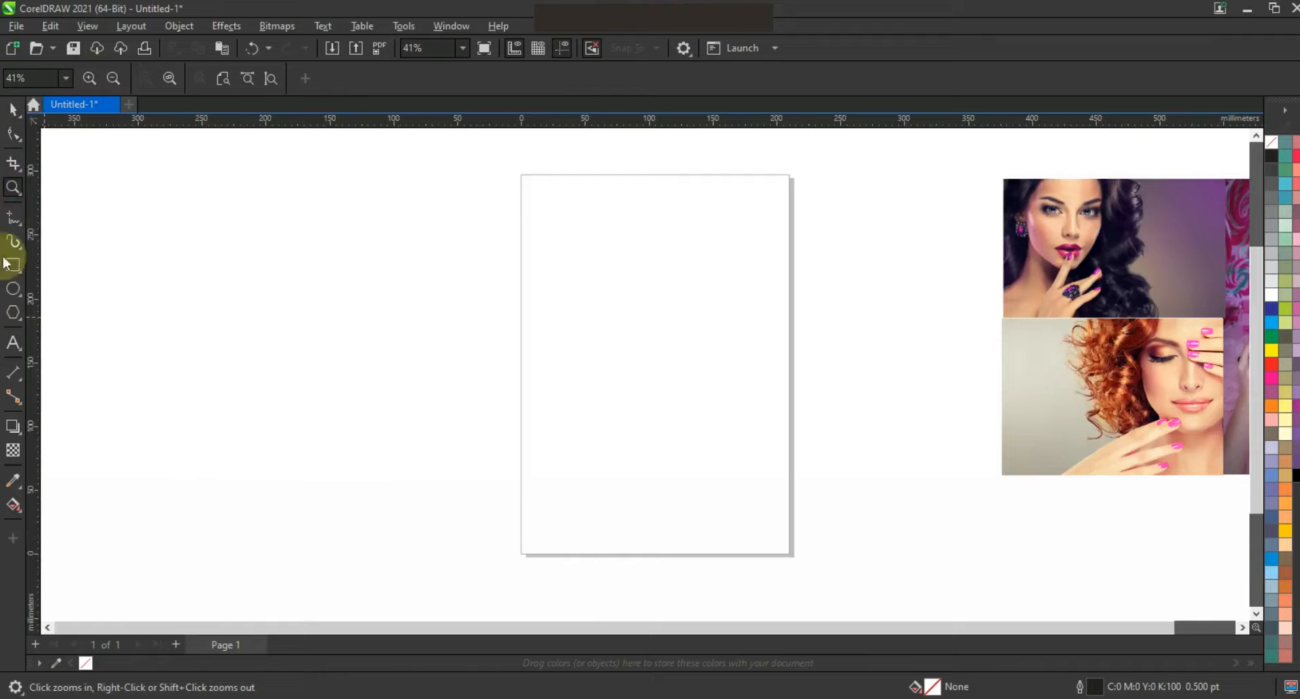
Draw a rectangle about 210 by 304 mm covering the whole page.
{"action": "left_click", "coordinate": [12, 265]}
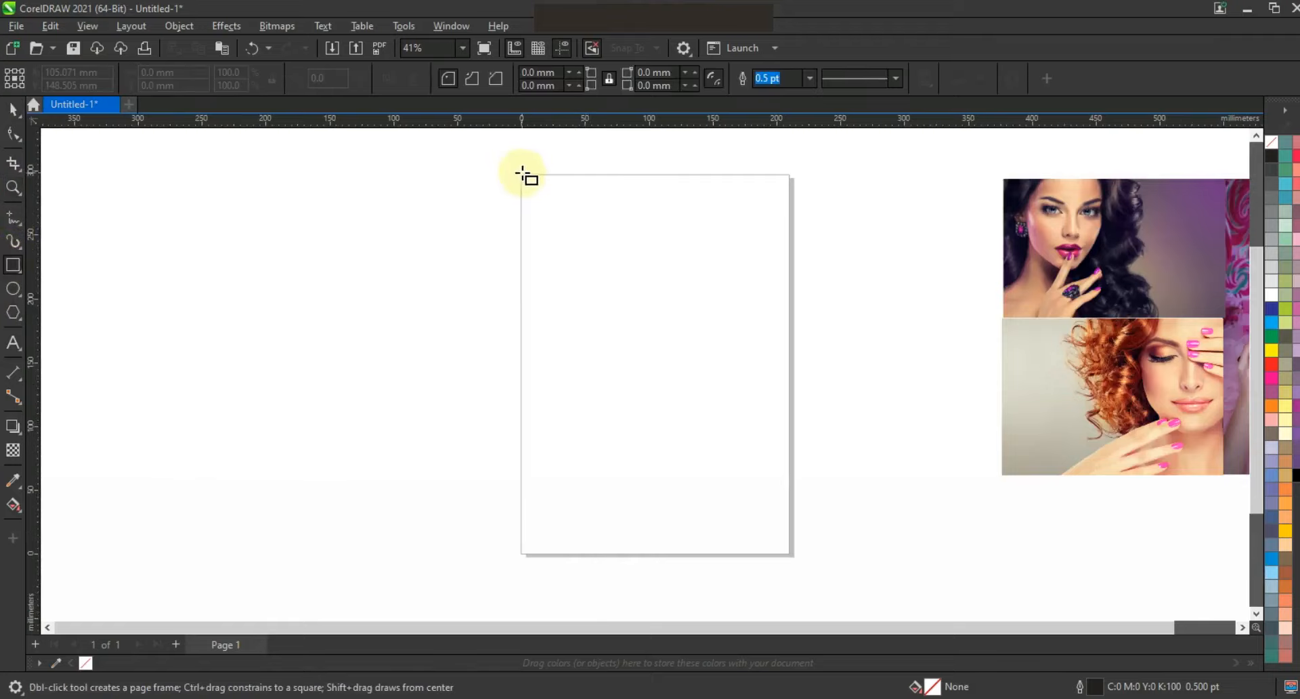
{"action": "left_click_drag", "start_coordinate": [520, 172], "coordinate": [790, 561]}
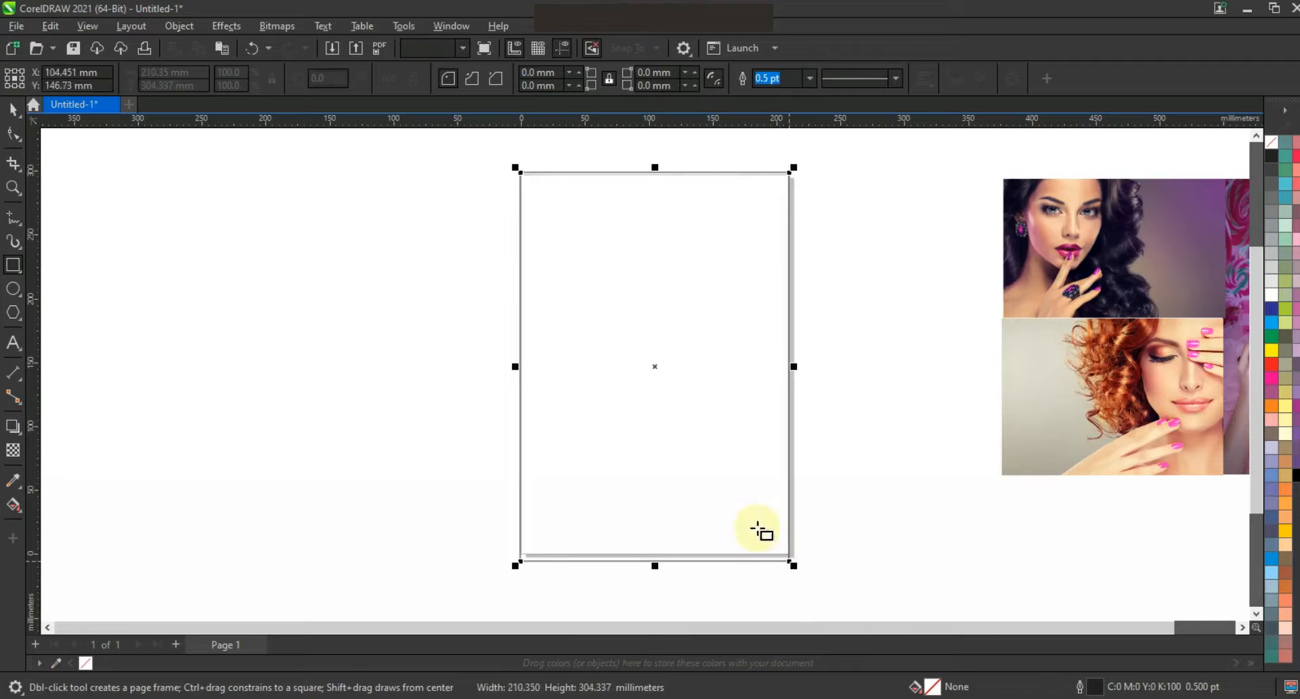
{"action": "left_click", "coordinate": [14, 112]}
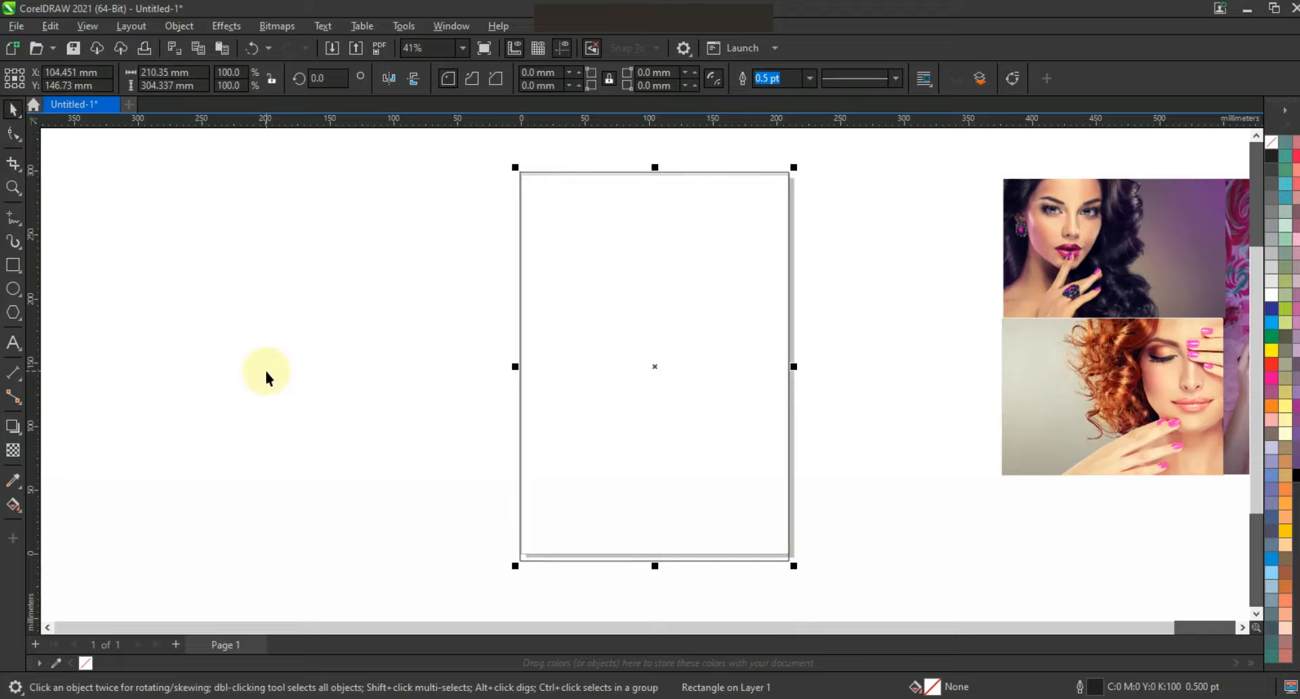
Draw a straight line across the page's middle, convert it to a curve and bend it into an S-shaped wave.
{"action": "left_click", "coordinate": [14, 217]}
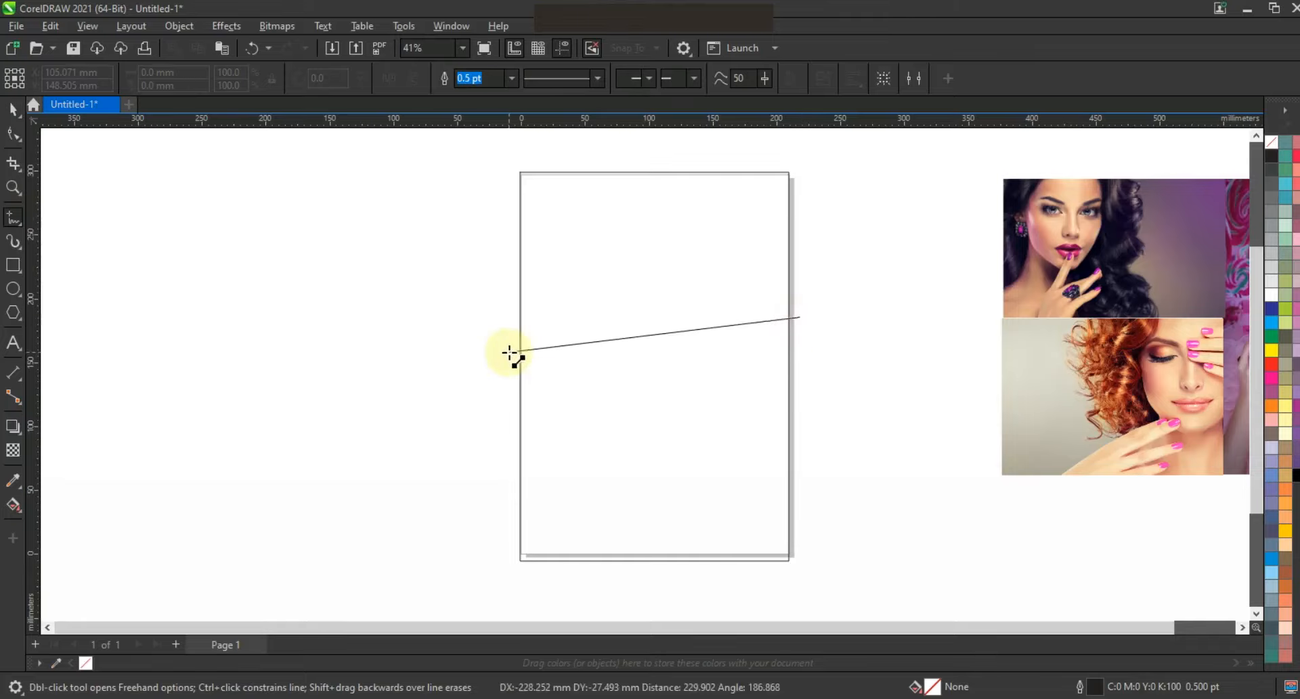
{"action": "left_click", "coordinate": [510, 352]}
{"action": "left_click", "coordinate": [14, 134]}
{"action": "left_click_drag", "start_coordinate": [281, 272], "coordinate": [839, 426]}
{"action": "left_click_drag", "start_coordinate": [404, 295], "coordinate": [644, 392]}
{"action": "mouse_move", "coordinate": [701, 325]}
{"action": "left_mouse_down"}
{"action": "mouse_move", "coordinate": [706, 348]}
{"action": "mouse_move", "coordinate": [651, 364]}
{"action": "mouse_move", "coordinate": [605, 339]}
{"action": "mouse_move", "coordinate": [595, 298]}
{"action": "mouse_move", "coordinate": [572, 299]}
{"action": "mouse_move", "coordinate": [578, 274]}
{"action": "left_mouse_up"}
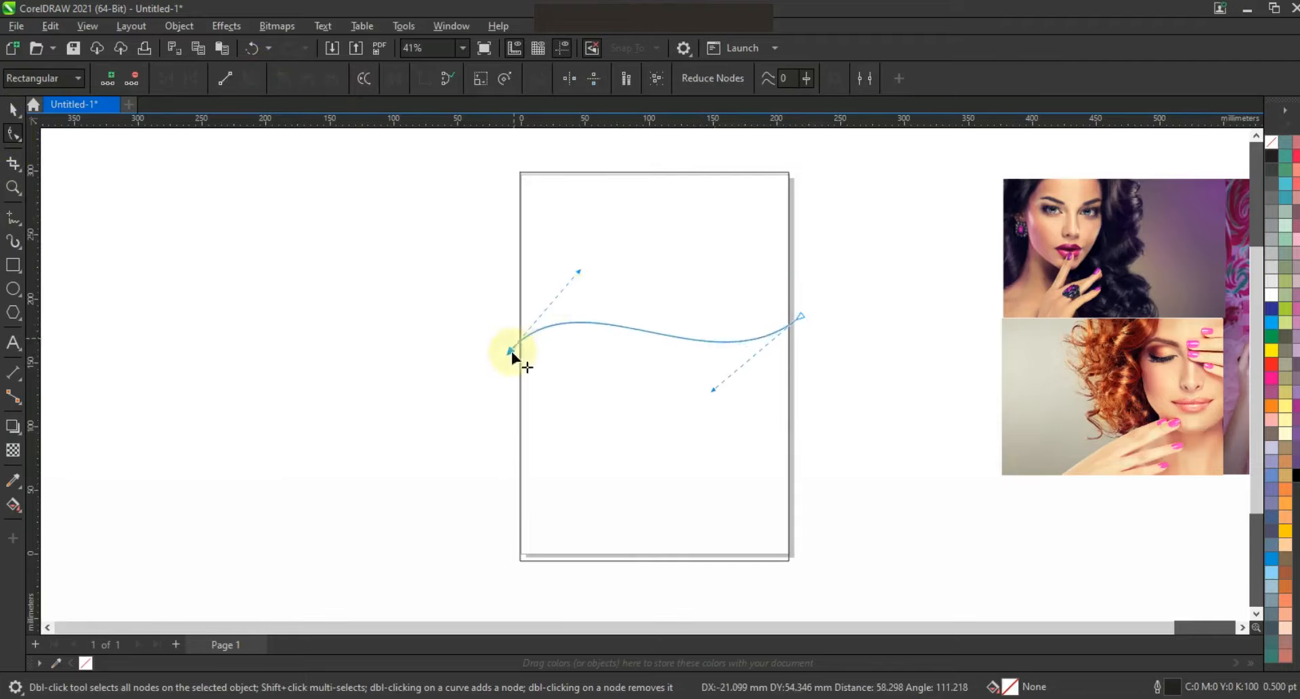
Reshape the wave with its end nodes and handles into a deeper S about 219 mm wide and 56 mm high.
{"action": "left_click_drag", "start_coordinate": [512, 352], "coordinate": [515, 392]}
{"action": "left_click_drag", "start_coordinate": [580, 305], "coordinate": [570, 257]}
{"action": "left_click_drag", "start_coordinate": [801, 315], "coordinate": [792, 304]}
{"action": "left_click_drag", "start_coordinate": [704, 378], "coordinate": [705, 456]}
{"action": "left_click_drag", "start_coordinate": [512, 387], "coordinate": [518, 380]}
{"action": "left_click_drag", "start_coordinate": [571, 257], "coordinate": [592, 254]}
{"action": "left_click_drag", "start_coordinate": [515, 378], "coordinate": [512, 374]}
{"action": "left_click_drag", "start_coordinate": [587, 253], "coordinate": [591, 251]}
{"action": "left_click_drag", "start_coordinate": [702, 457], "coordinate": [693, 449]}
{"action": "left_click", "coordinate": [12, 110]}
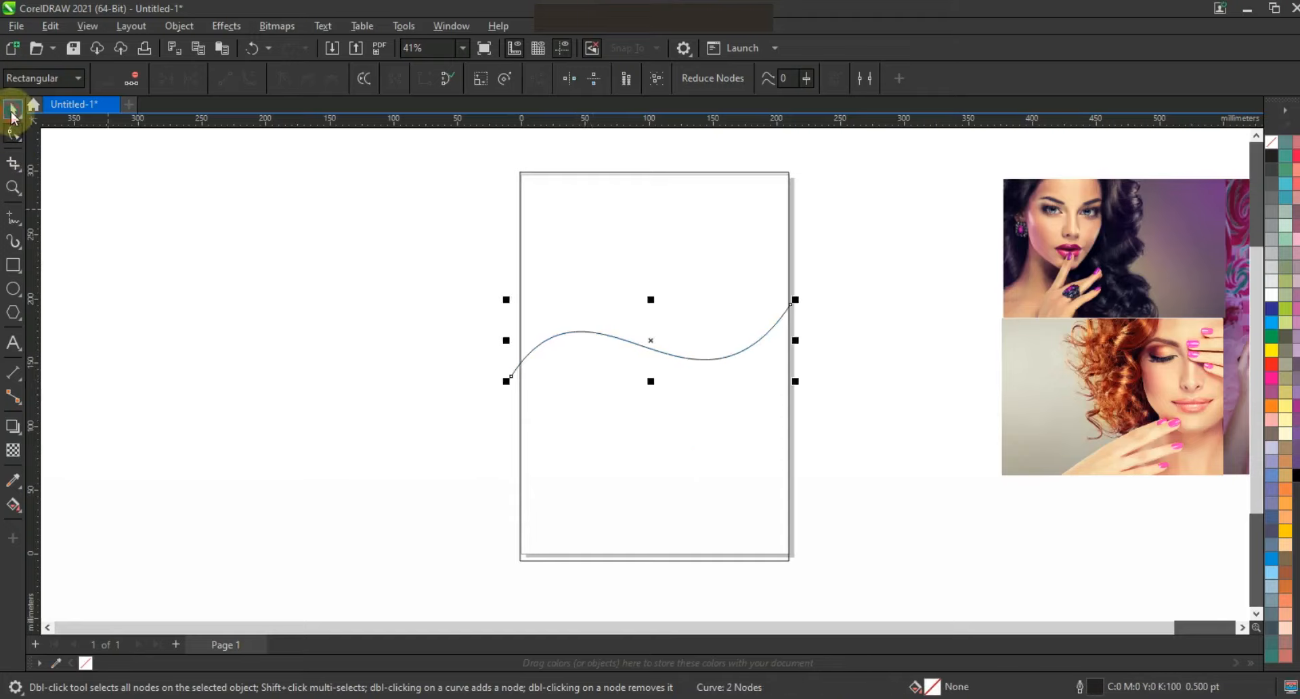
Duplicate the wave and skew the copies downward to form three waves fanning out from the page's left edge.
{"action": "key", "text": "KP_Add"}
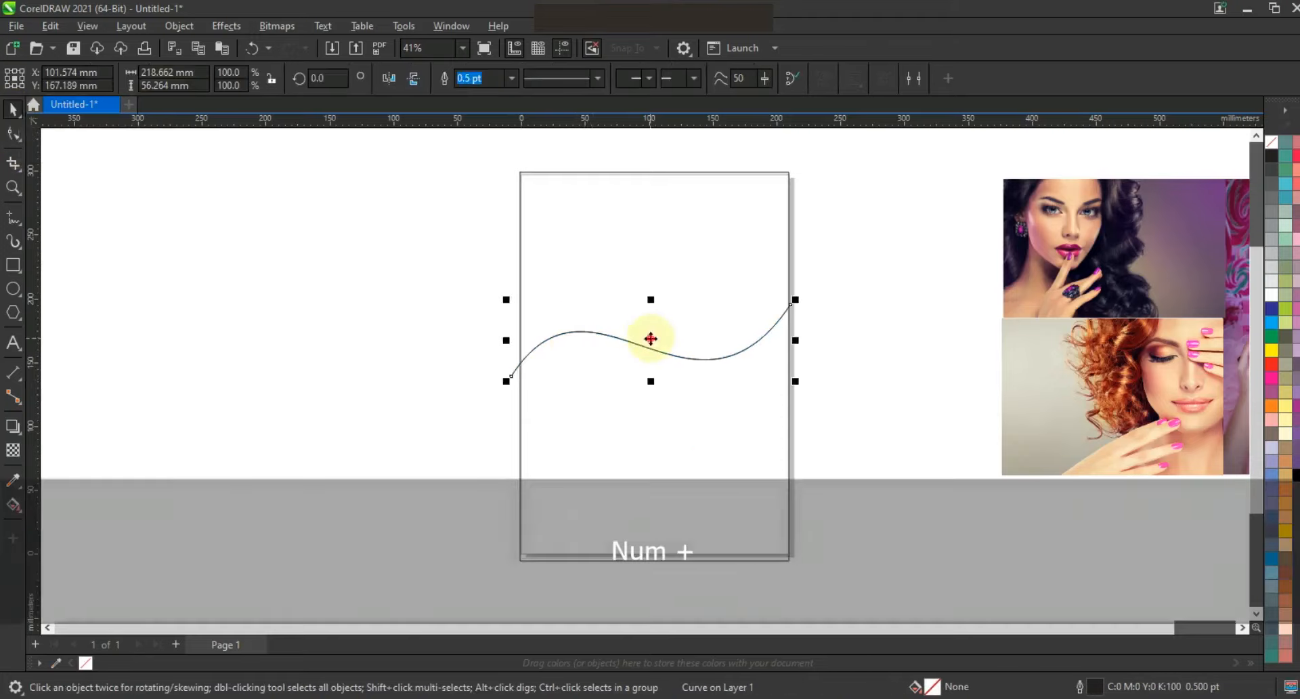
{"action": "left_click_drag", "start_coordinate": [797, 343], "coordinate": [810, 392]}
{"action": "left_click", "coordinate": [857, 403]}
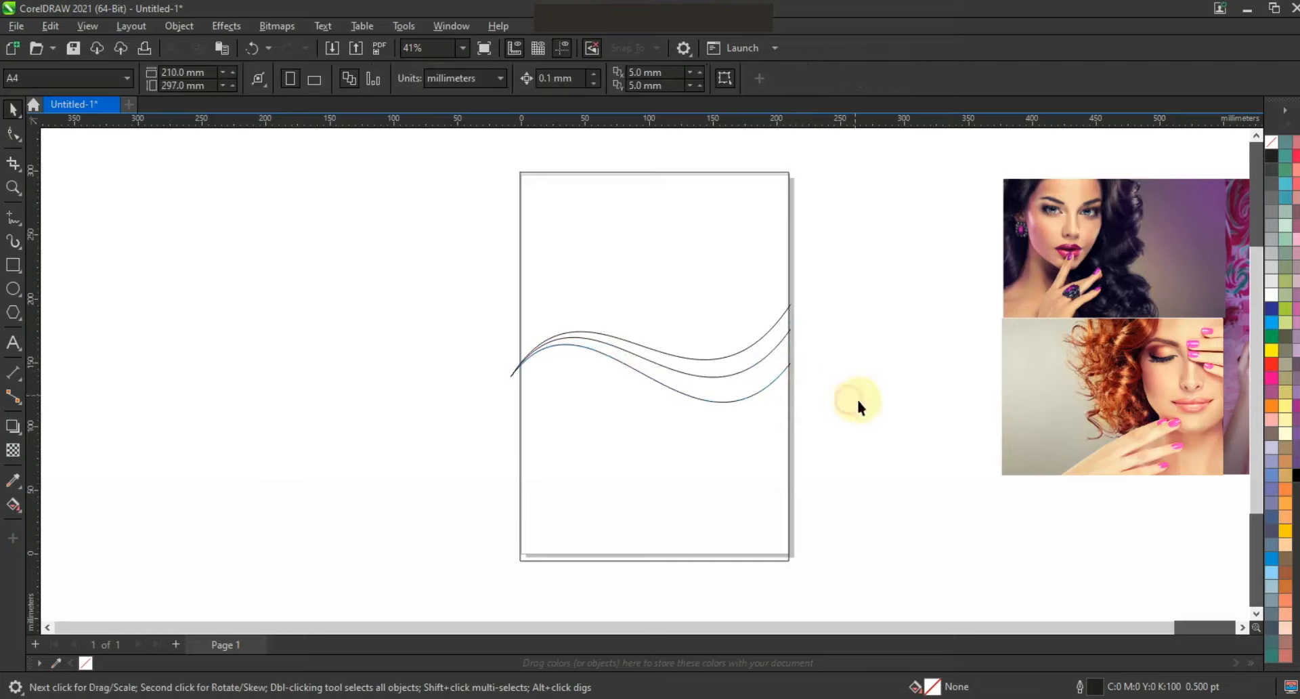
Smart-fill the area below the lowest wave and the two bands between the three waves.
{"action": "left_click", "coordinate": [13, 187]}
{"action": "left_click_drag", "start_coordinate": [467, 257], "coordinate": [911, 595]}
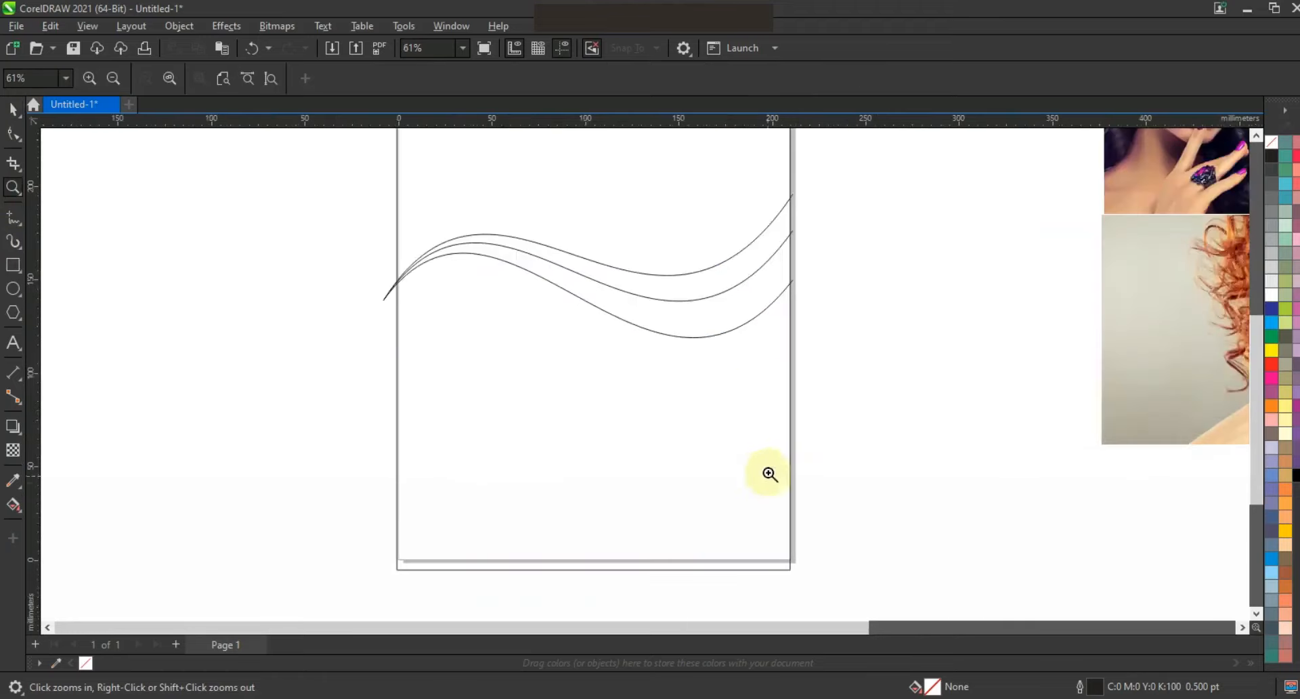
{"action": "left_click", "coordinate": [19, 514]}
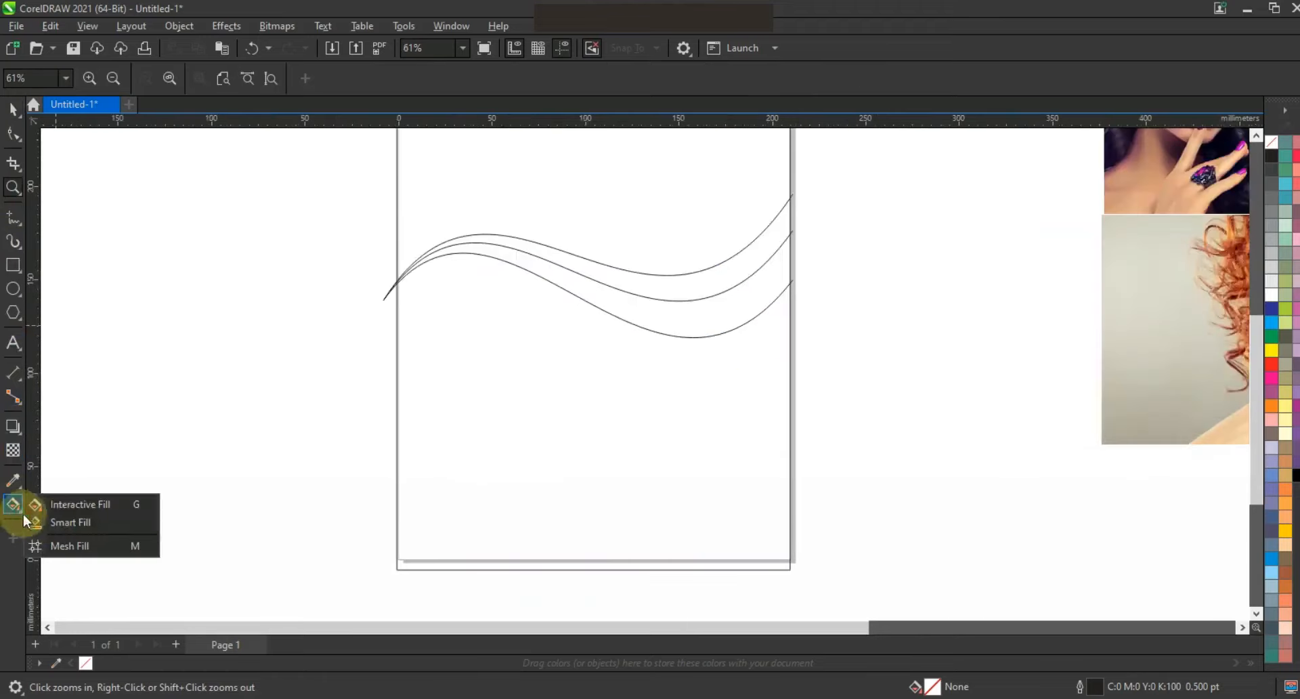
{"action": "left_click", "coordinate": [54, 519]}
{"action": "left_click", "coordinate": [600, 476]}
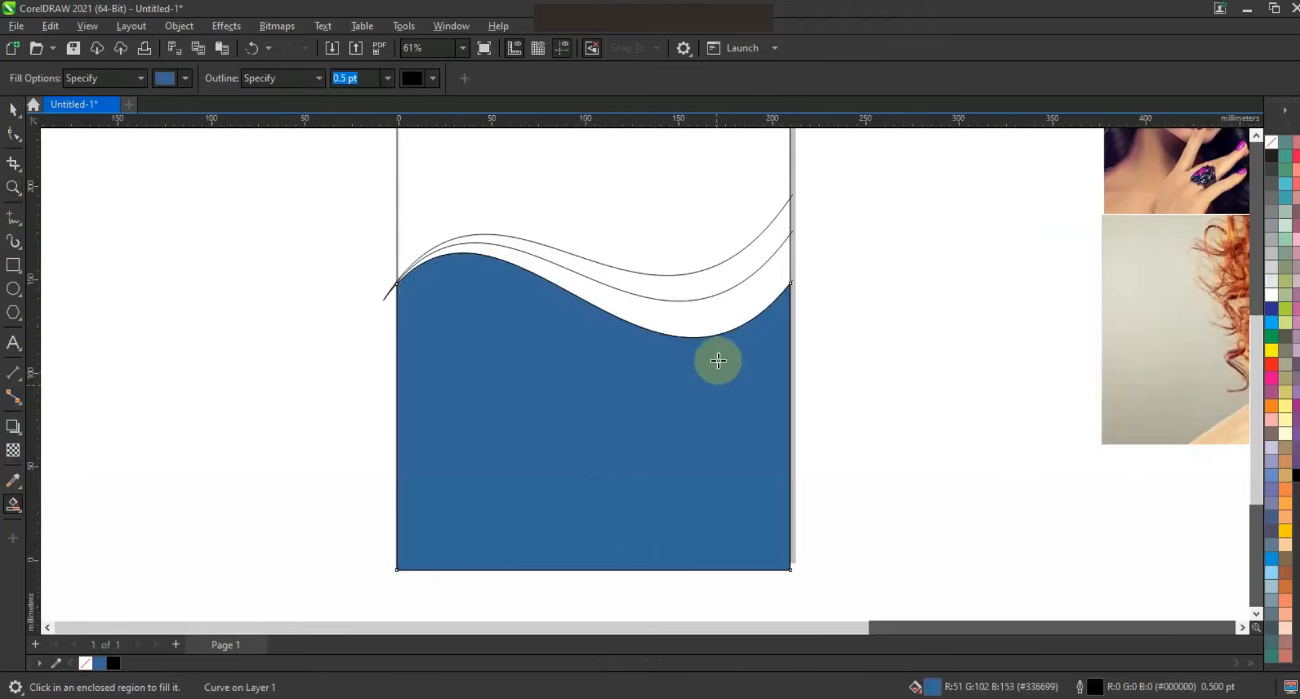
{"action": "left_click", "coordinate": [718, 325]}
{"action": "left_click", "coordinate": [702, 284]}
Delete the three original wave lines, keeping only the filled shapes.
{"action": "left_click", "coordinate": [11, 109]}
{"action": "left_click", "coordinate": [176, 314]}
{"action": "left_click", "coordinate": [384, 299]}
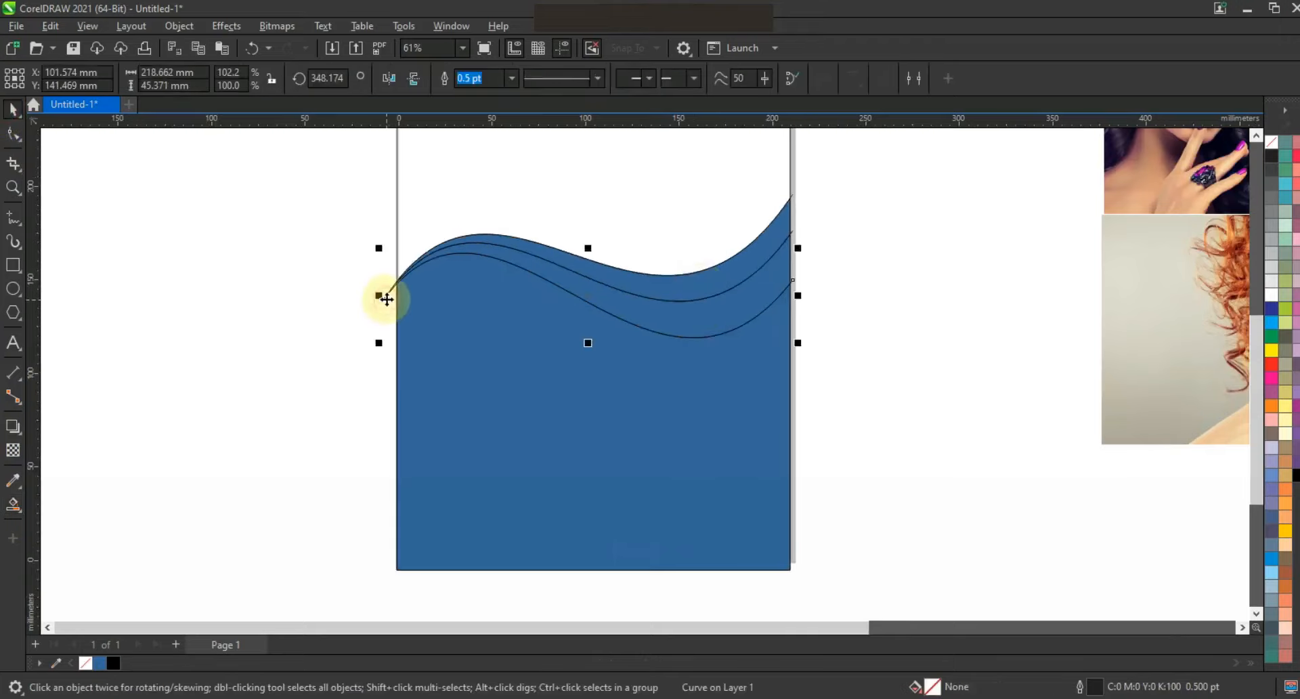
{"action": "key", "text": "Delete"}
{"action": "left_click", "coordinate": [383, 297]}
{"action": "key", "text": "Delete"}
{"action": "left_click", "coordinate": [385, 295]}
{"action": "key", "text": "Delete"}
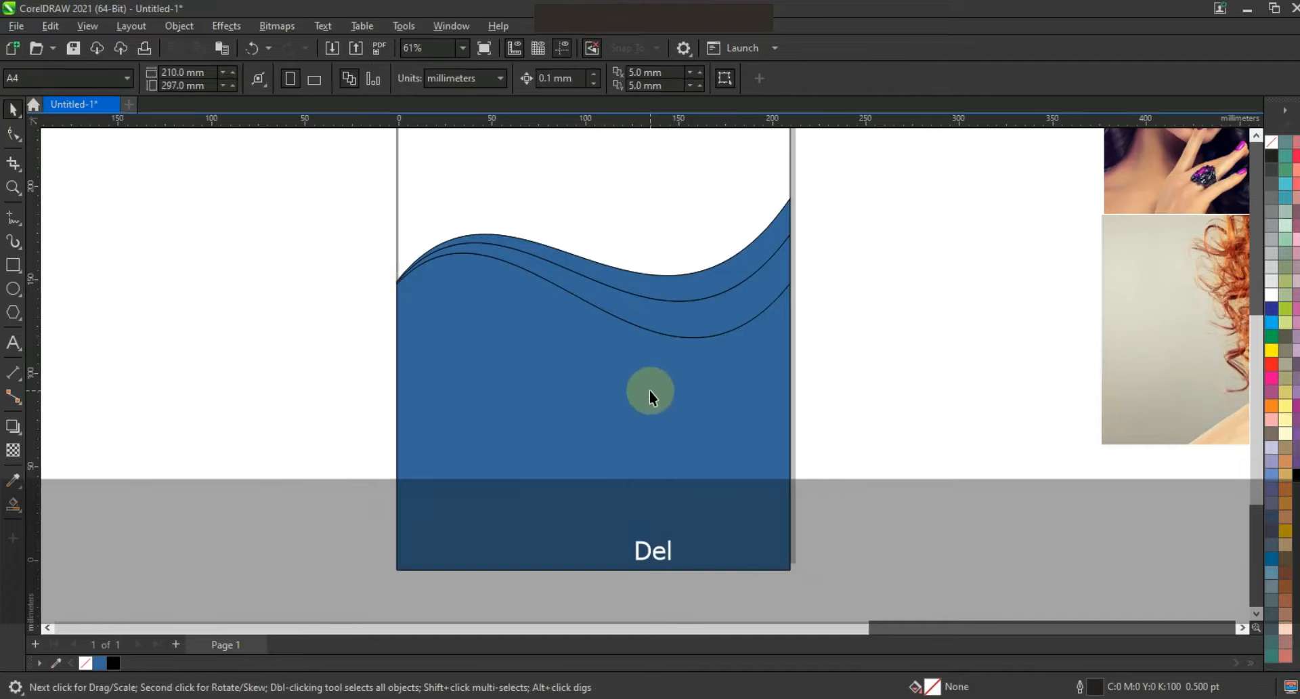
Draw a line from the lowest wave's crest to the page's bottom edge and bend it outward as a curve.
{"action": "left_click", "coordinate": [13, 220]}
{"action": "left_click", "coordinate": [531, 268]}
{"action": "left_click", "coordinate": [758, 575]}
{"action": "left_click", "coordinate": [13, 135]}
{"action": "left_click_drag", "start_coordinate": [204, 189], "coordinate": [792, 596]}
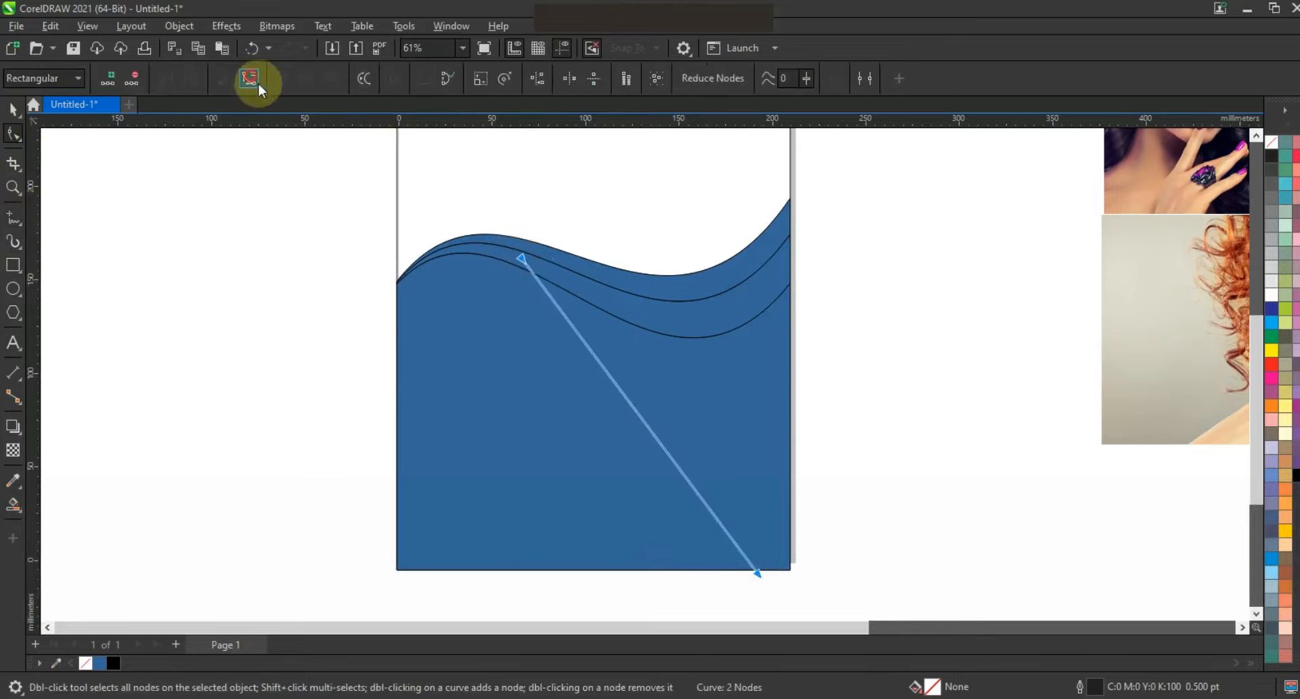
{"action": "left_click_drag", "start_coordinate": [601, 366], "coordinate": [733, 439]}
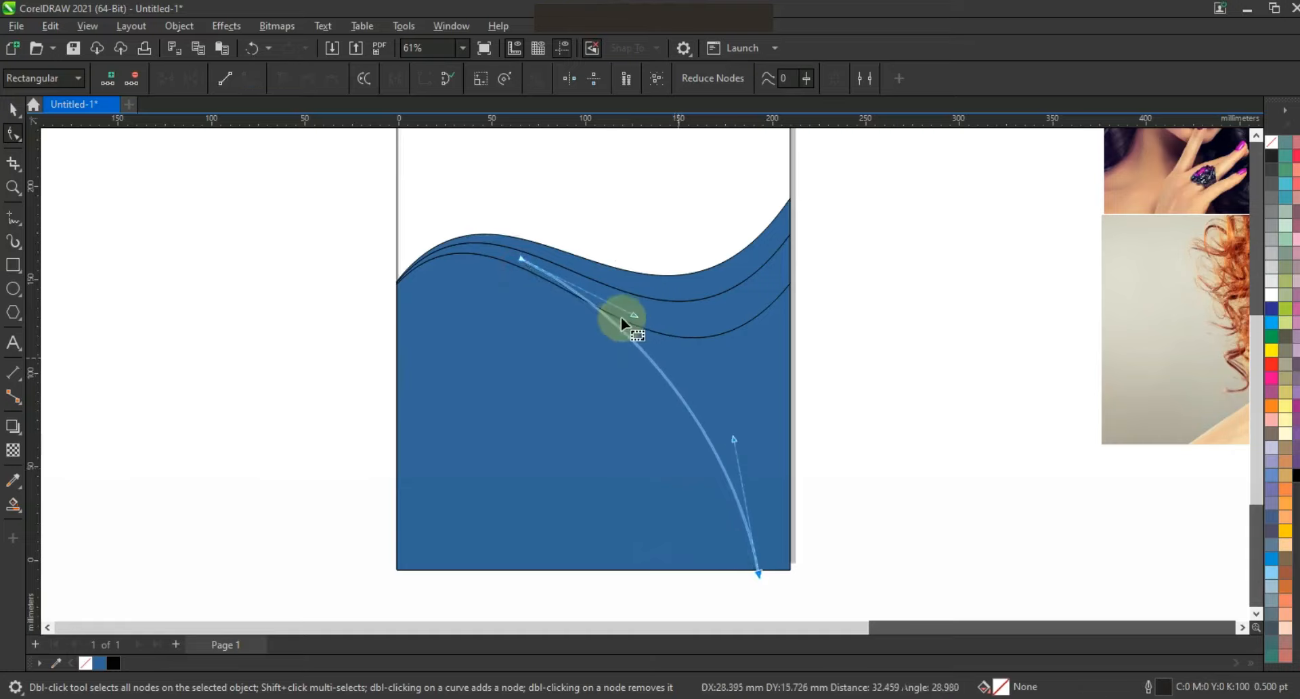
Reshape the new curve with its end nodes and handles into a rounded bulge about 110 mm wide and 179 mm high.
{"action": "left_click_drag", "start_coordinate": [635, 315], "coordinate": [646, 306]}
{"action": "left_click_drag", "start_coordinate": [519, 257], "coordinate": [510, 258]}
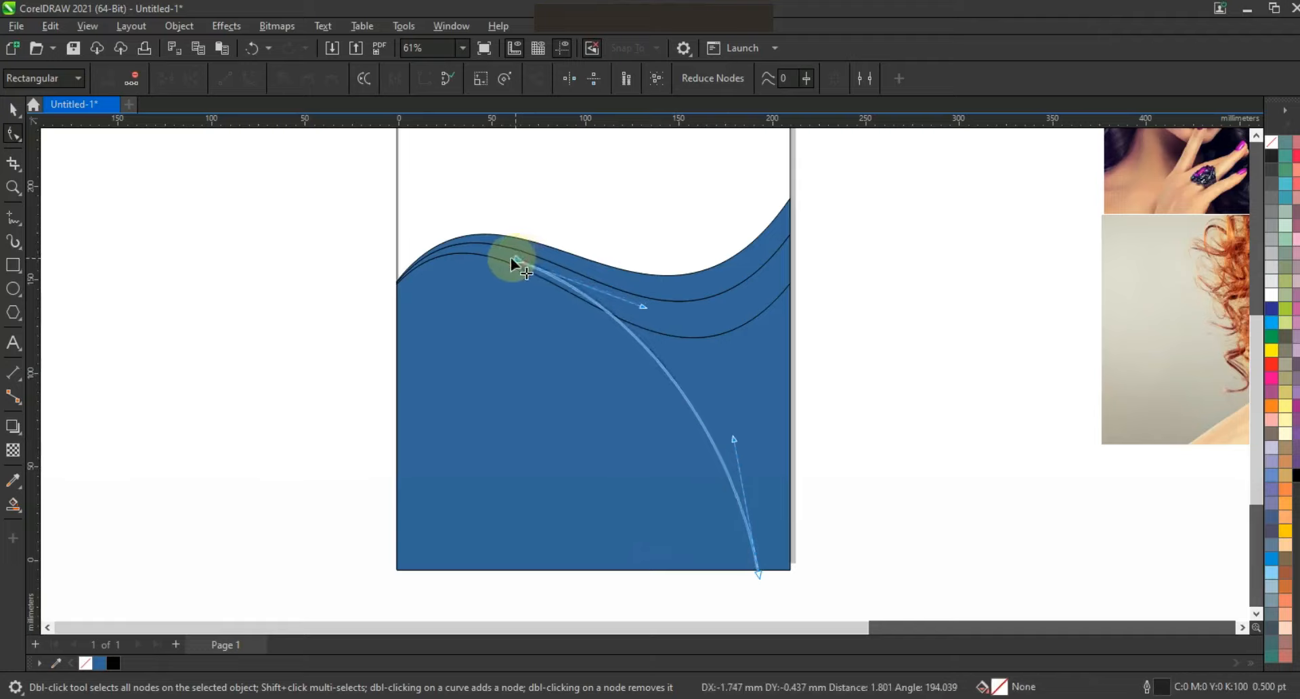
{"action": "left_click", "coordinate": [758, 575]}
{"action": "left_click_drag", "start_coordinate": [757, 576], "coordinate": [618, 573]}
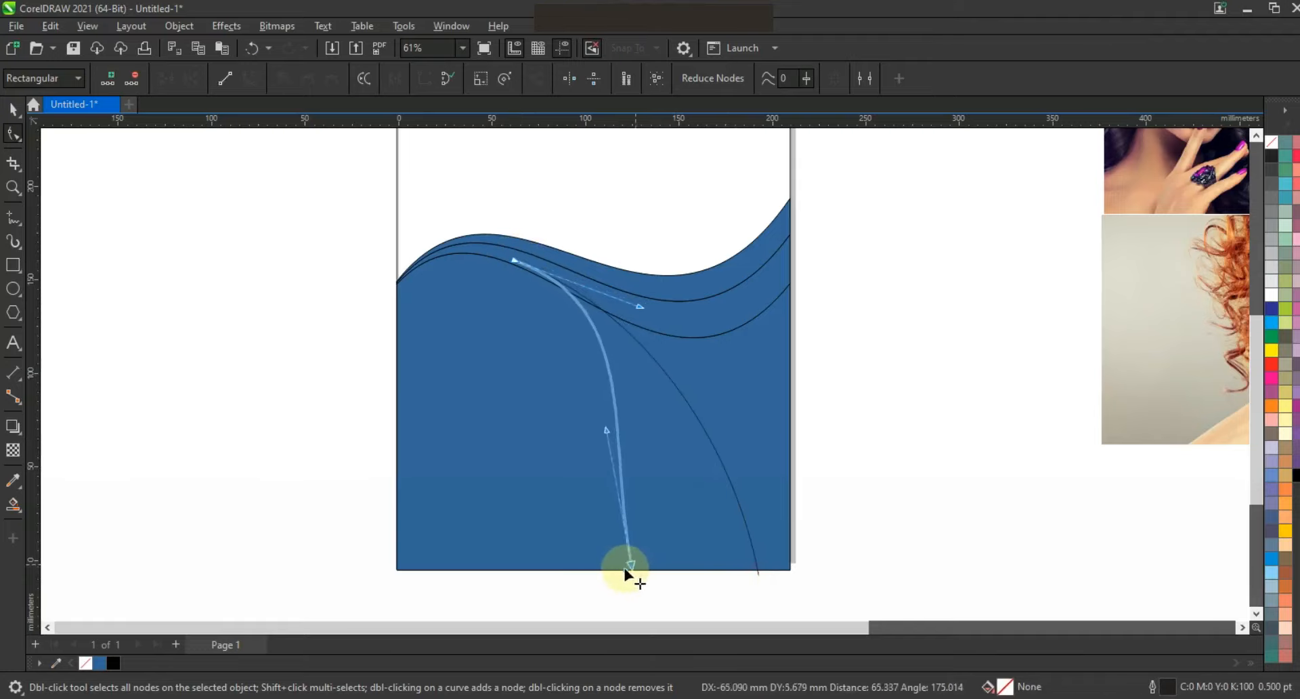
{"action": "left_click_drag", "start_coordinate": [591, 441], "coordinate": [780, 472]}
{"action": "left_click_drag", "start_coordinate": [618, 581], "coordinate": [668, 587]}
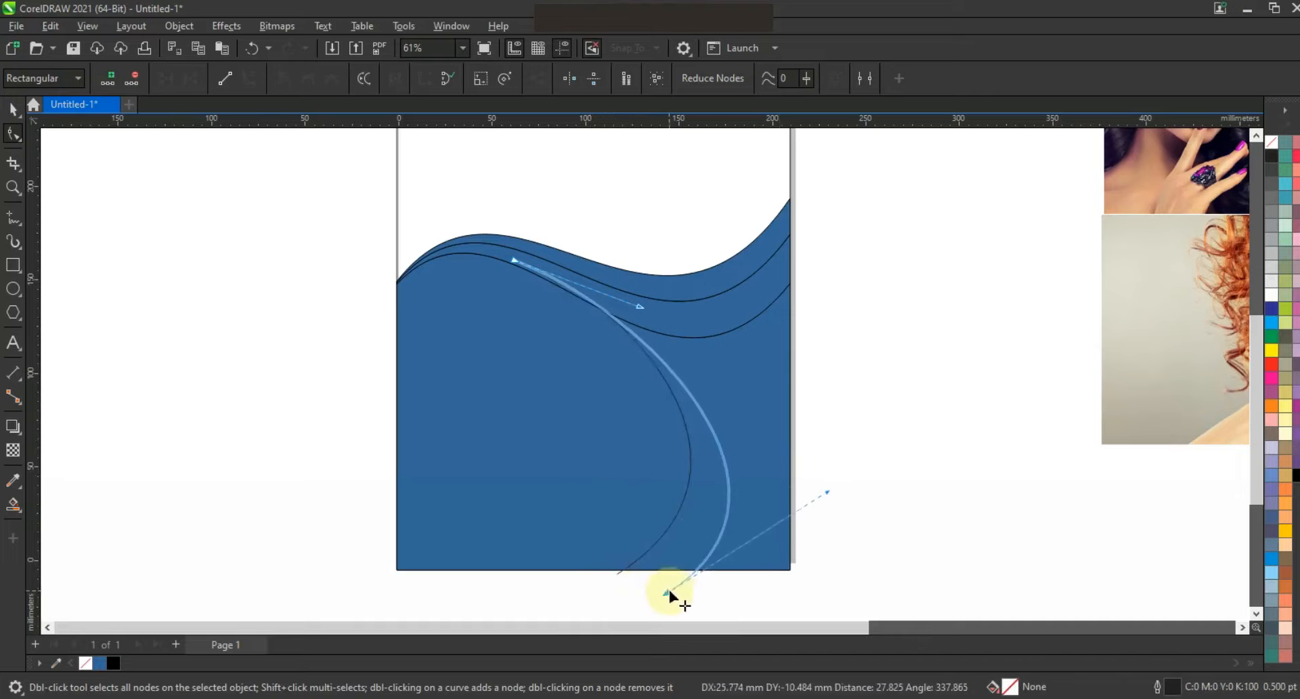
{"action": "left_click_drag", "start_coordinate": [827, 492], "coordinate": [805, 463]}
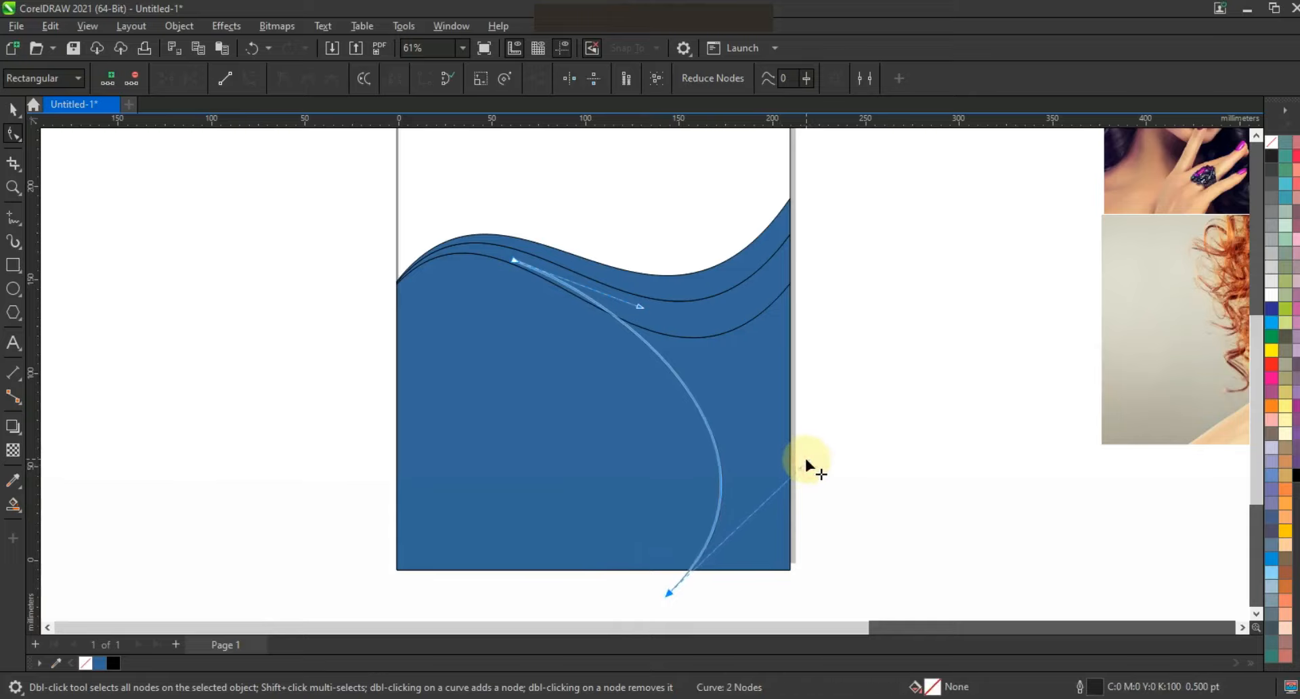
{"action": "key", "text": "space"}
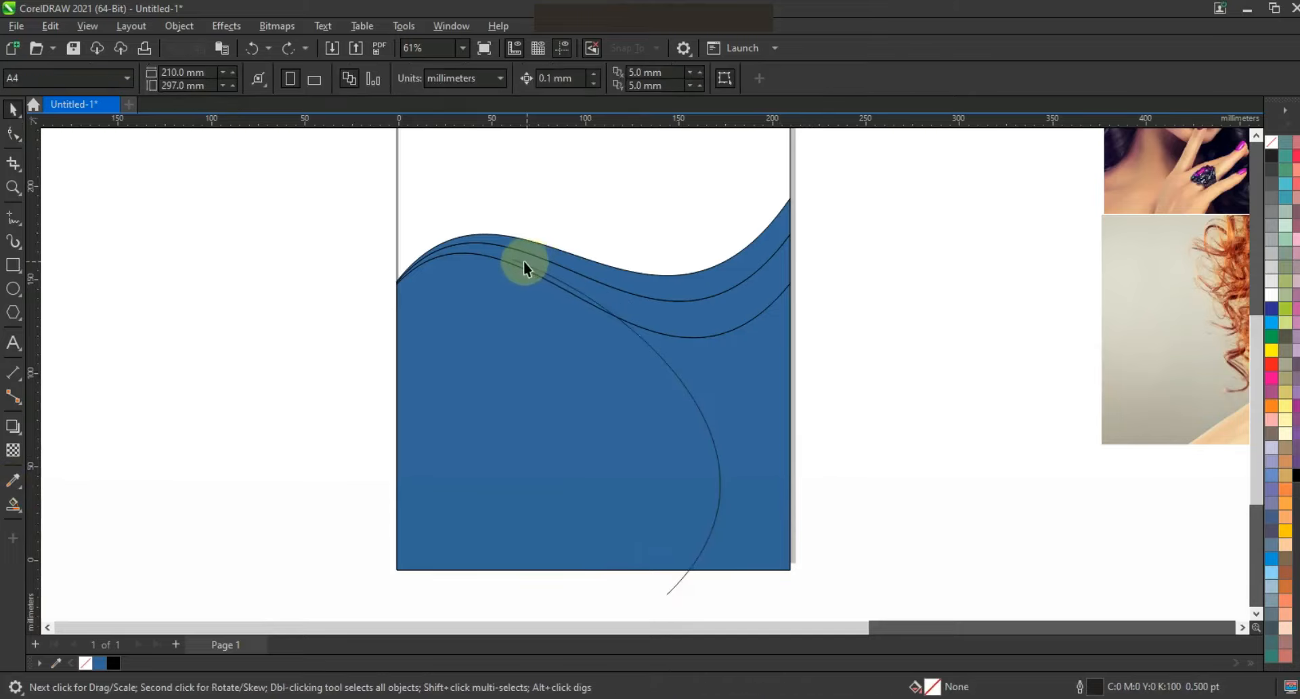
Smart-fill the area to the right of the bulging curve and delete the guide curve.
{"action": "left_click", "coordinate": [13, 504]}
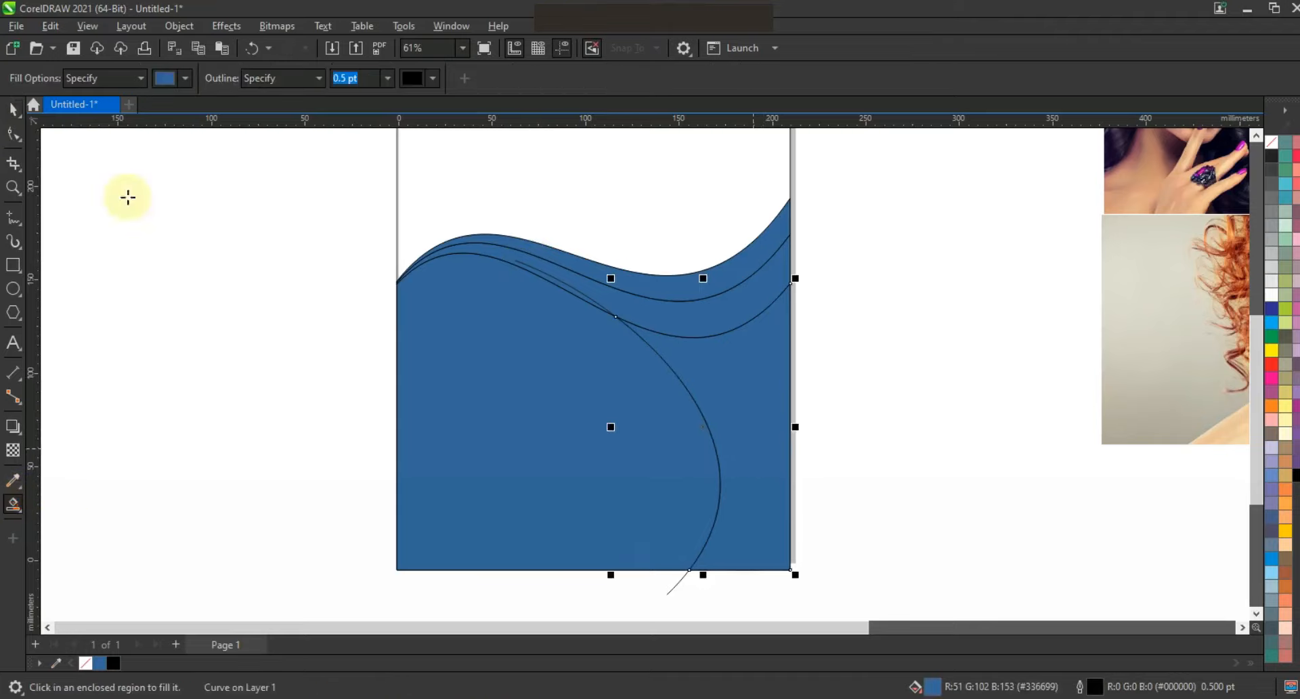
{"action": "left_click", "coordinate": [13, 108]}
{"action": "left_click", "coordinate": [149, 289]}
{"action": "left_click", "coordinate": [673, 580]}
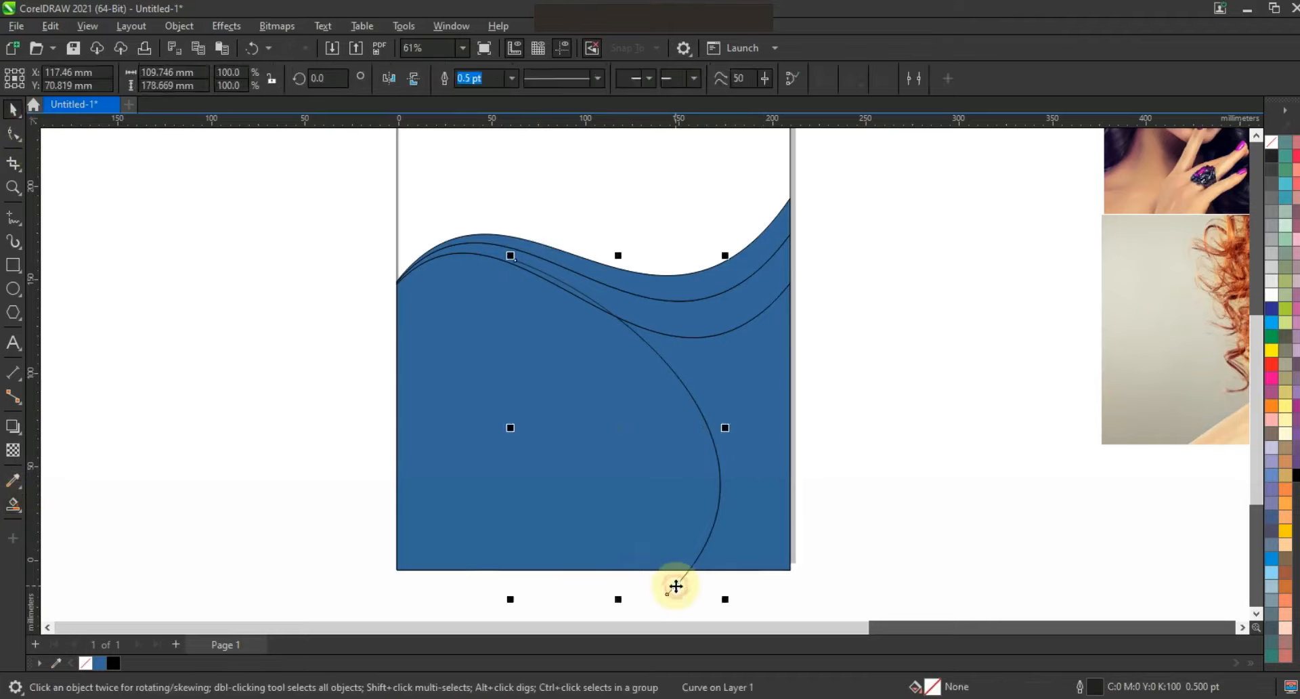
{"action": "key", "text": "Delete"}
Color the large lower-left shape pink (C0 M40 Y20 K0) and apply a fountain fill fading upward from pink to white.
{"action": "left_click", "coordinate": [562, 516]}
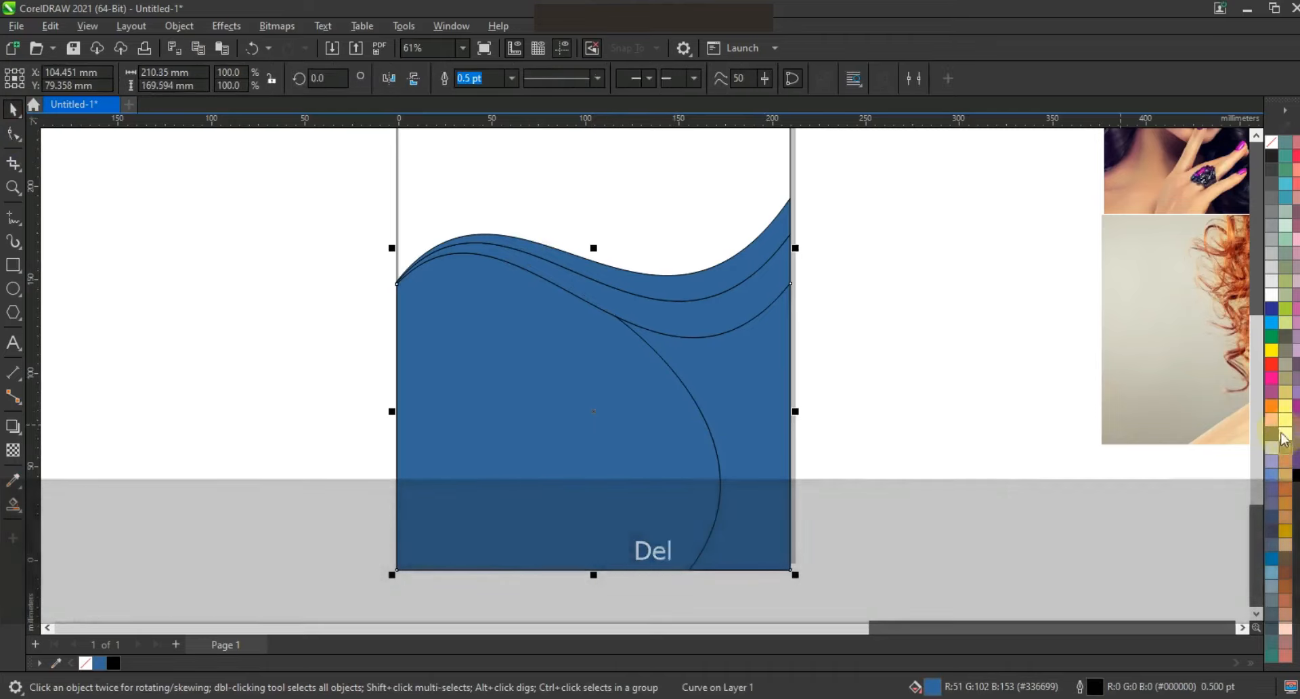
{"action": "left_click", "coordinate": [1272, 419]}
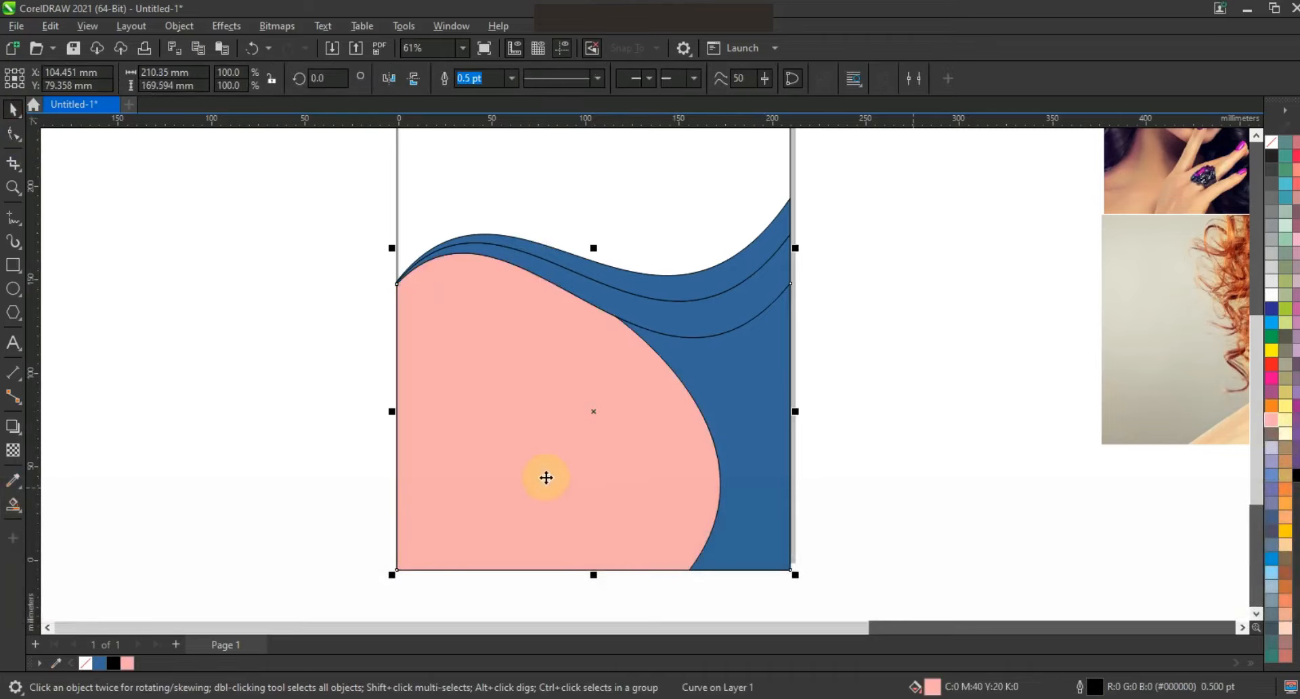
{"action": "key", "text": "g"}
{"action": "left_click_drag", "start_coordinate": [499, 559], "coordinate": [554, 342]}
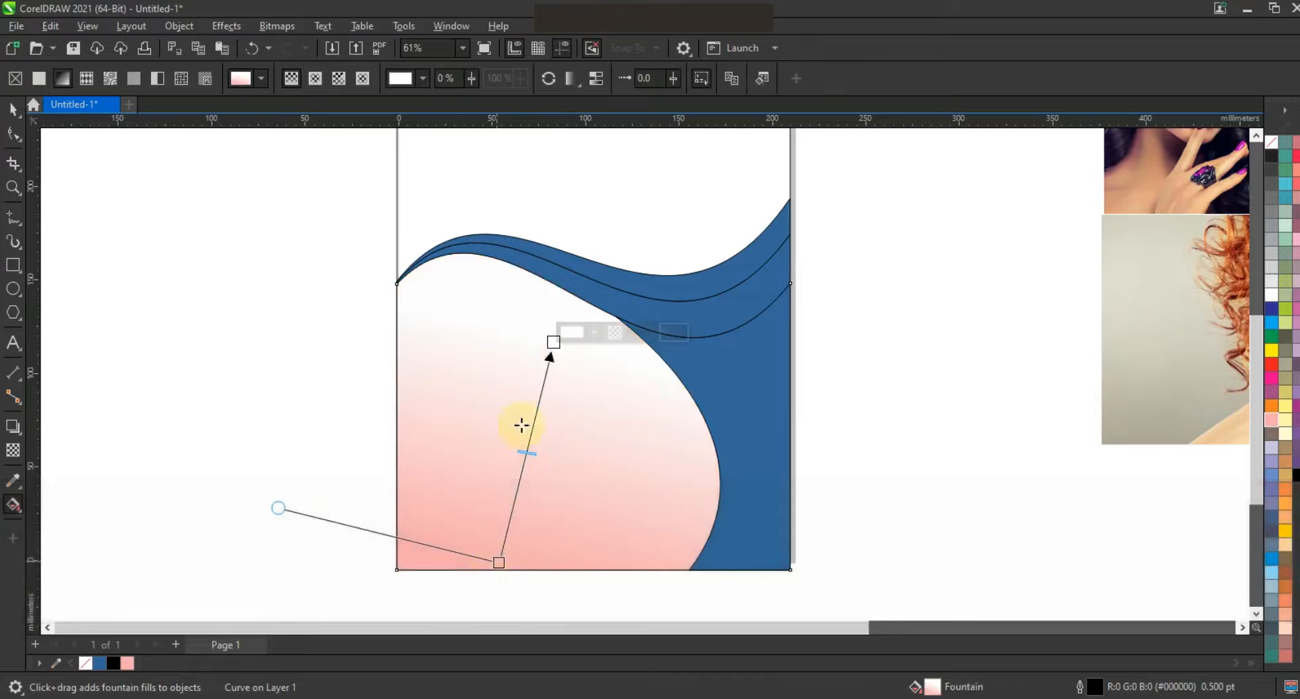
{"action": "left_click", "coordinate": [553, 341]}
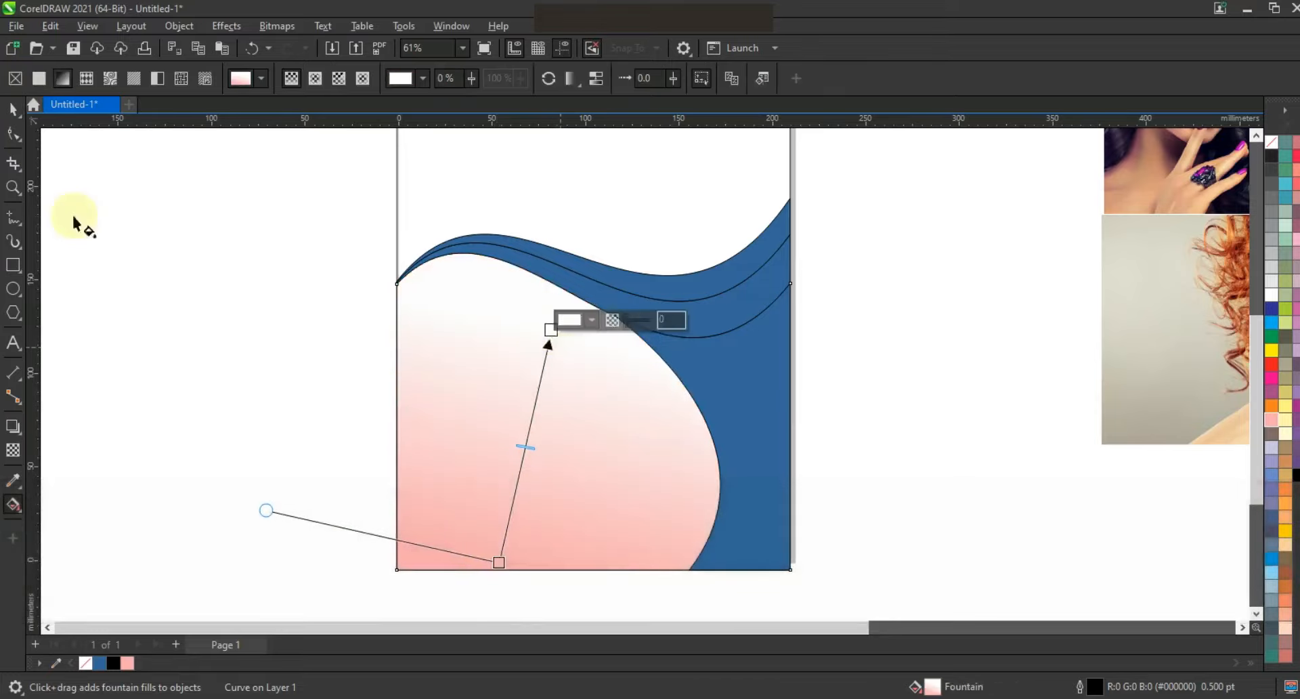
{"action": "left_click", "coordinate": [127, 252]}
{"action": "key", "text": "space"}
Fill the lower-right shape and the upper wave band with Neon Purple, and the lower band with a darker purple.
{"action": "left_click", "coordinate": [757, 427]}
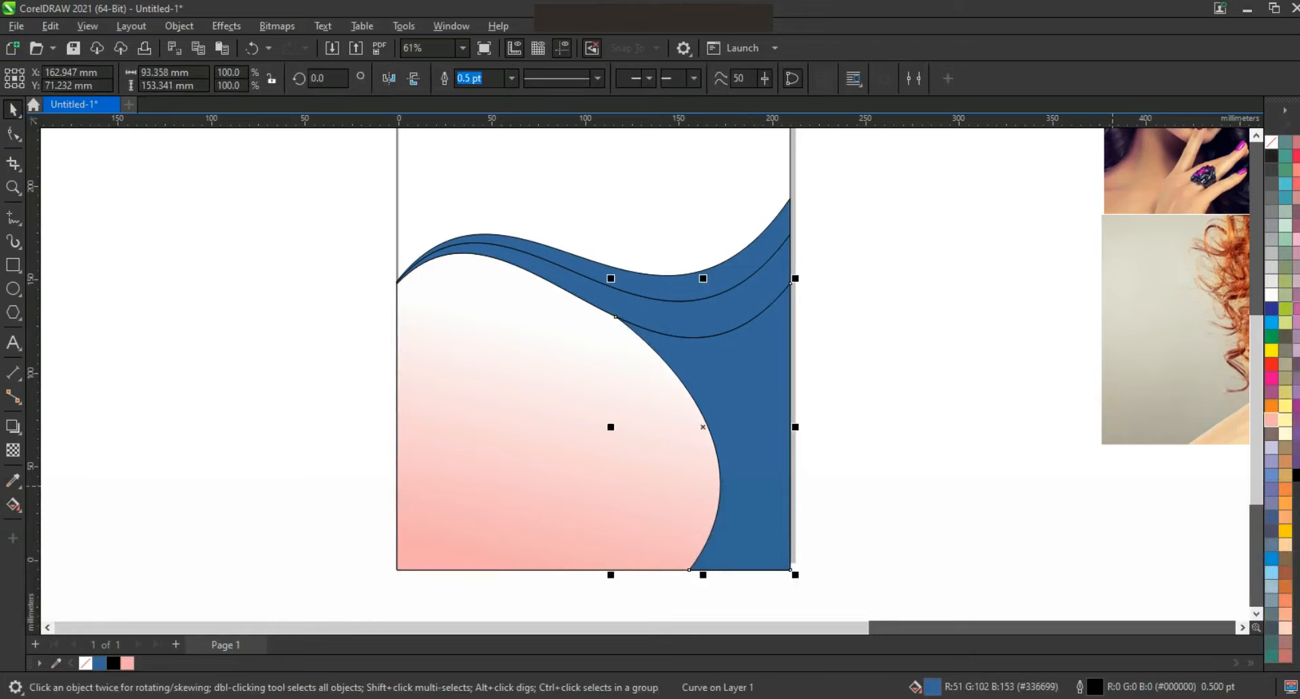
{"action": "left_click", "coordinate": [1294, 311]}
{"action": "left_click", "coordinate": [855, 397]}
{"action": "left_click", "coordinate": [676, 314]}
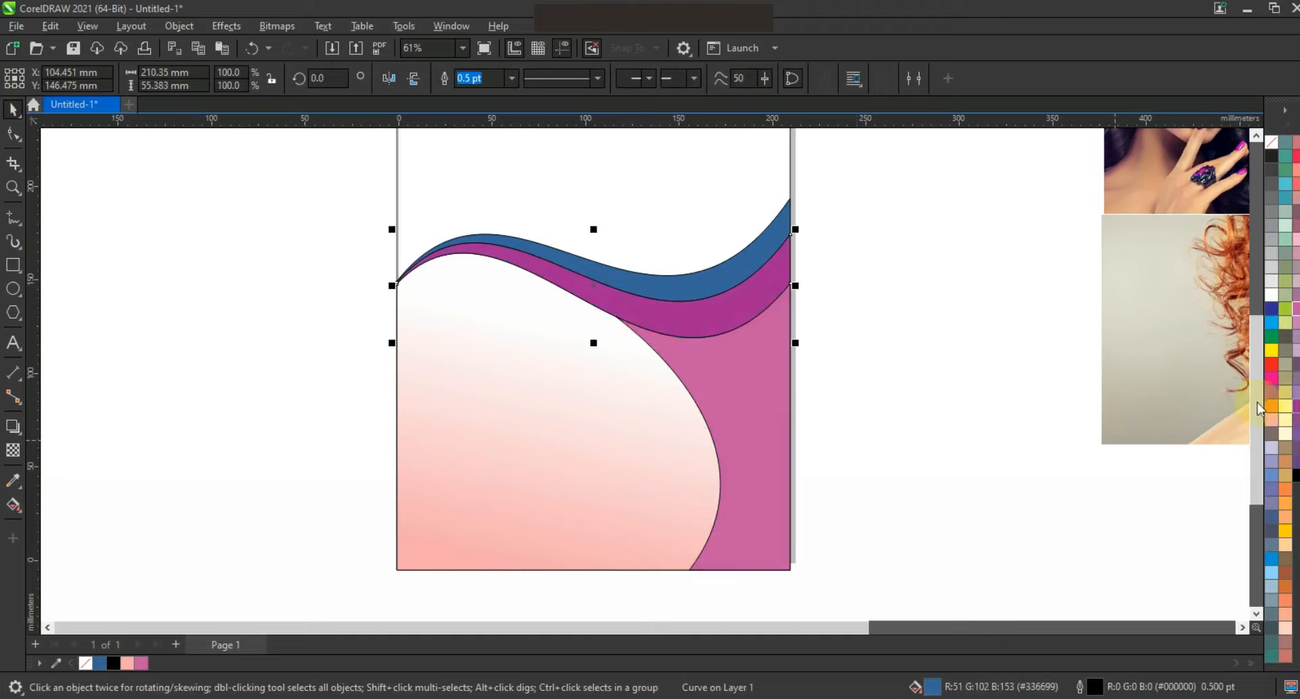
{"action": "left_click", "coordinate": [702, 285]}
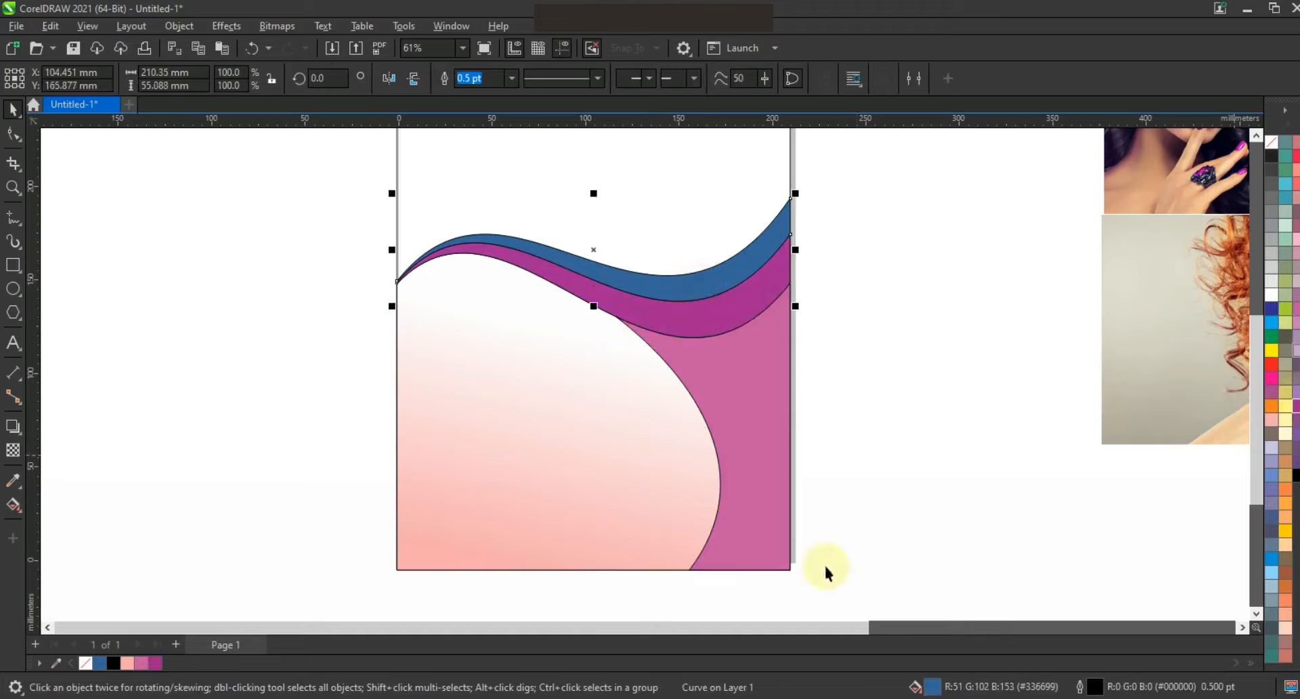
{"action": "left_click", "coordinate": [137, 663]}
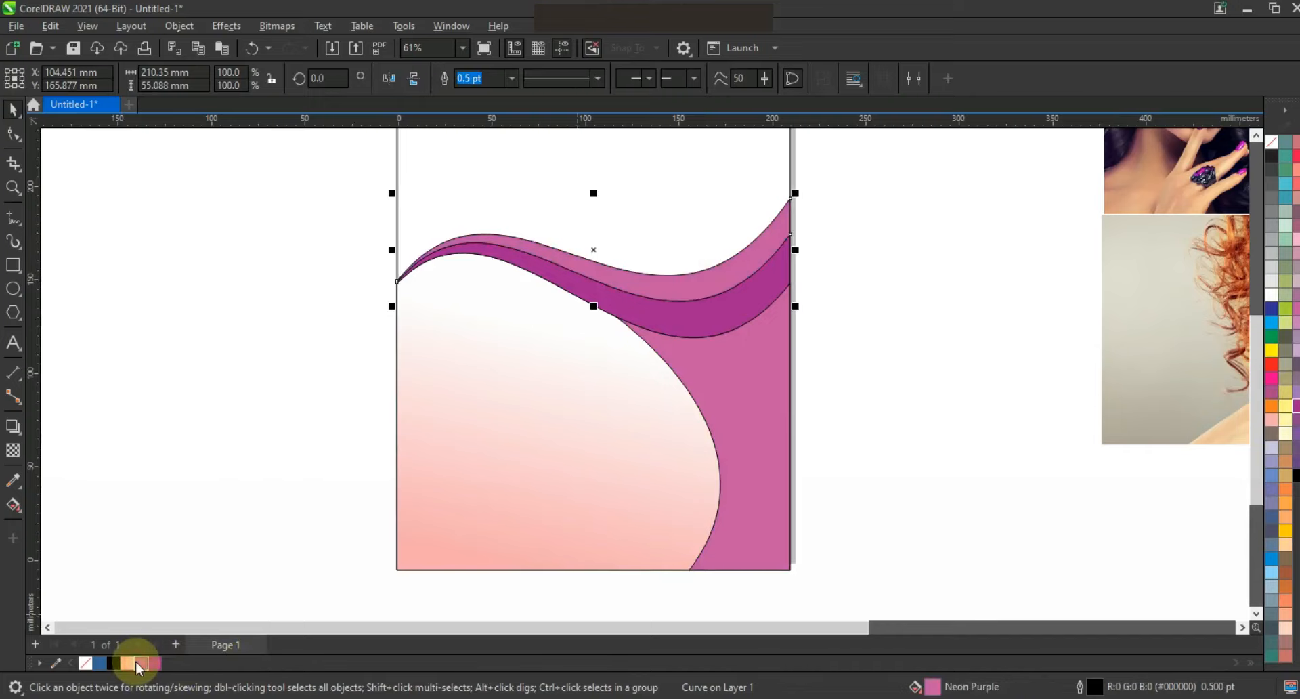
{"action": "left_click", "coordinate": [820, 402]}
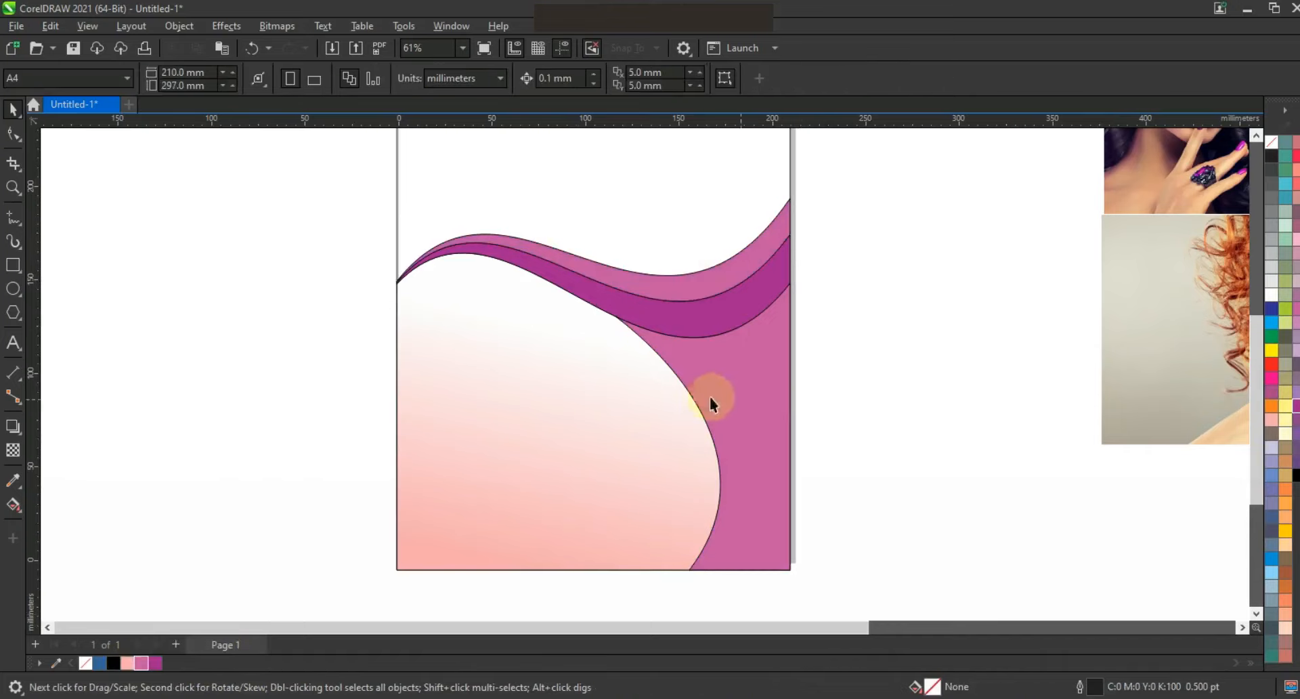
Remove the outlines from the four colored shapes.
{"action": "key", "text": "F3"}
{"action": "left_click_drag", "start_coordinate": [501, 295], "coordinate": [809, 518]}
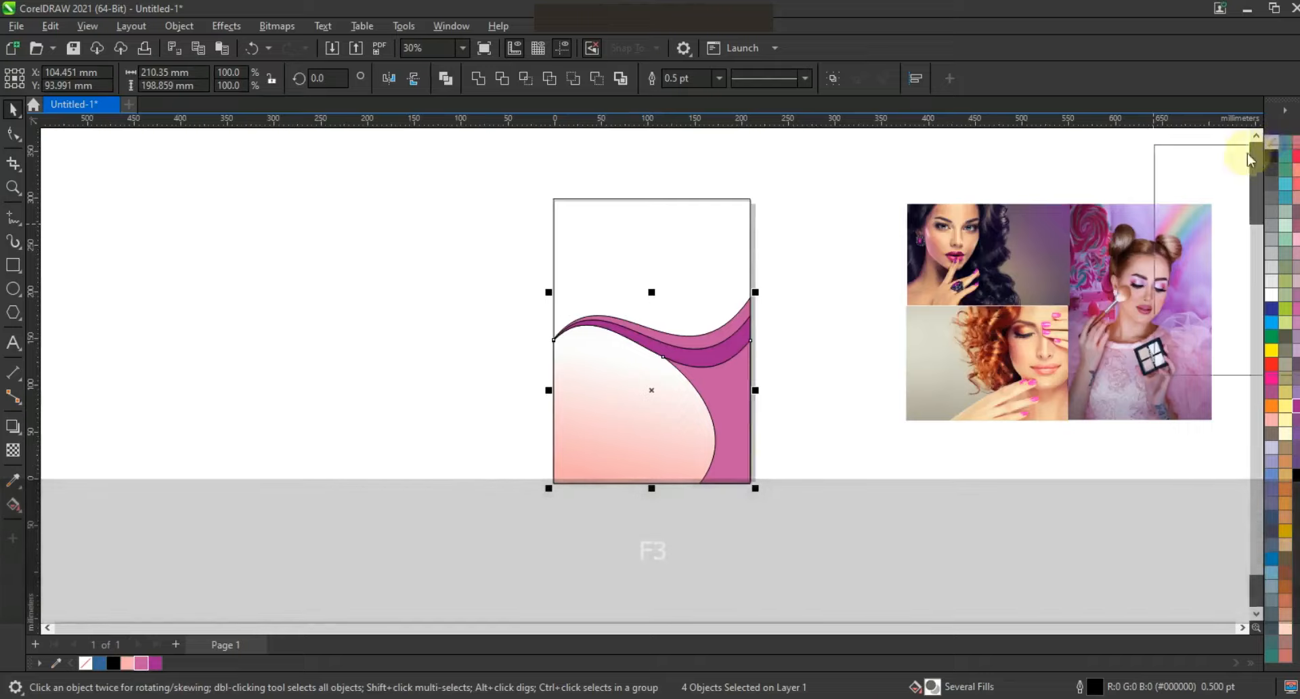
{"action": "right_click", "coordinate": [1272, 143]}
{"action": "left_click", "coordinate": [827, 239]}
{"action": "left_click", "coordinate": [827, 296]}
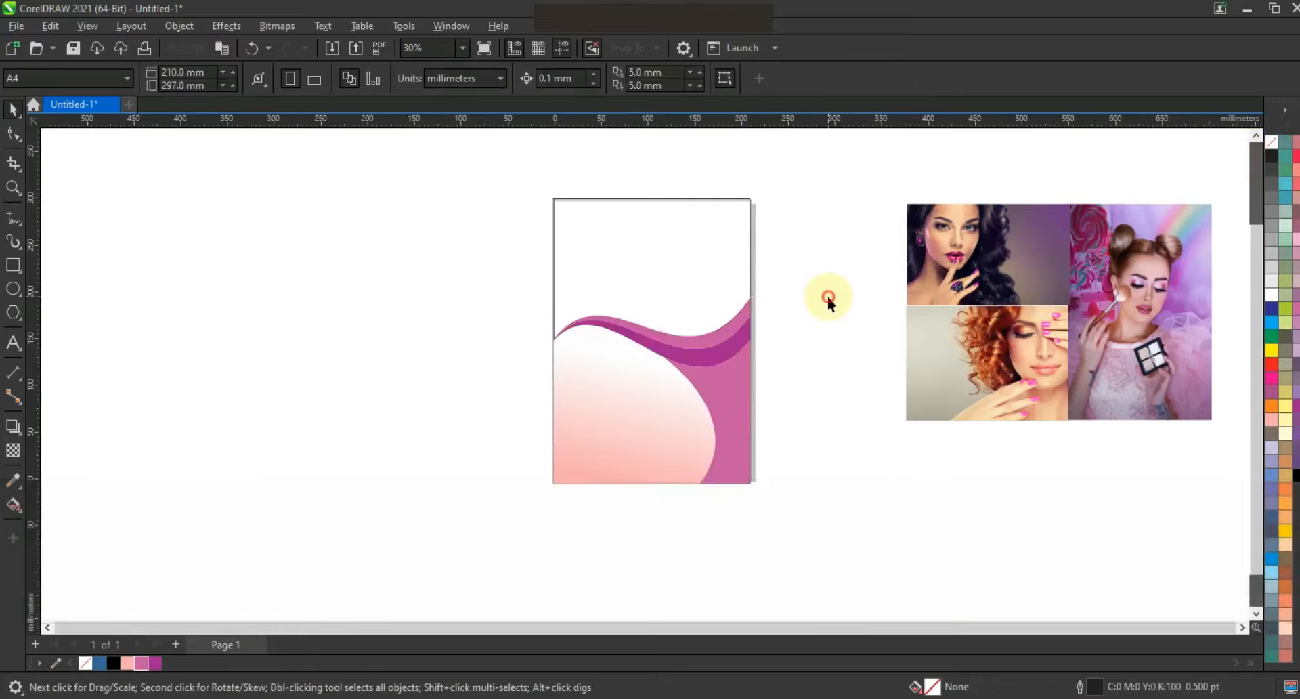
Mirror the dark-haired woman's photo horizontally and place it over the upper part of the page.
{"action": "left_click", "coordinate": [1000, 296]}
{"action": "left_click", "coordinate": [390, 78]}
{"action": "left_click_drag", "start_coordinate": [607, 259], "coordinate": [643, 252]}
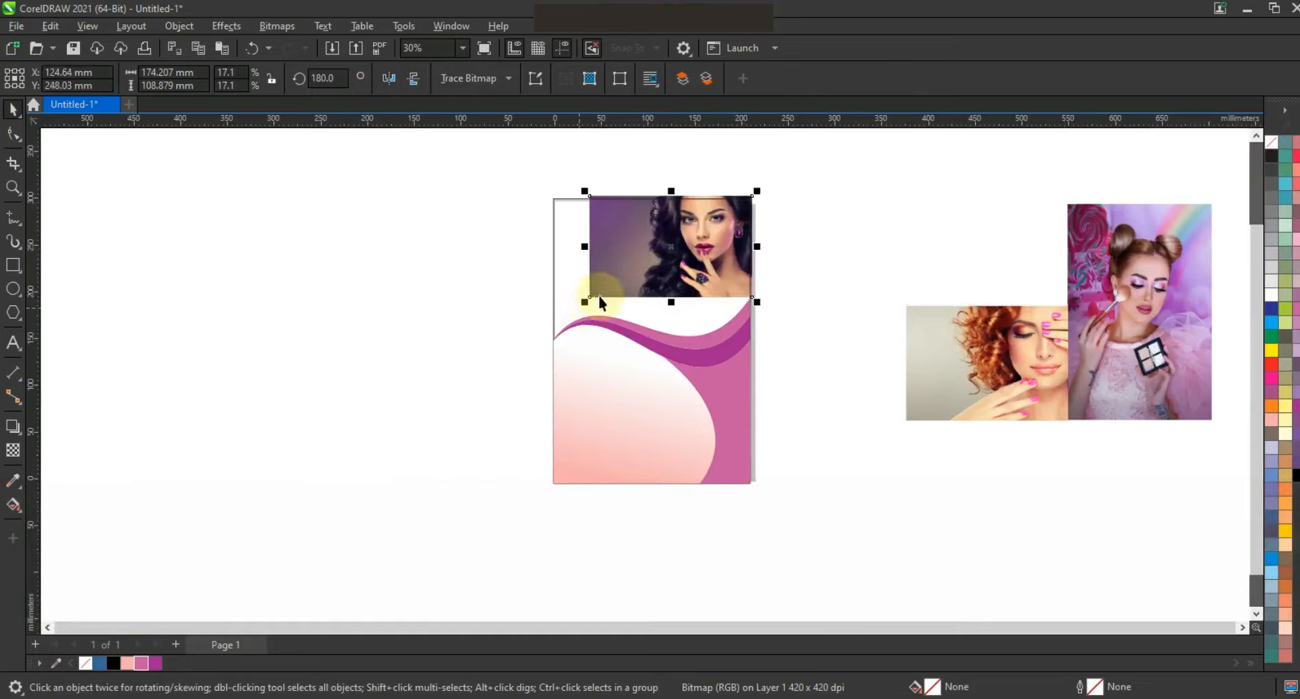
Enlarge the dark-haired woman's photo to about 283 by 177 mm and send it behind the wave shapes.
{"action": "left_click_drag", "start_coordinate": [585, 304], "coordinate": [482, 365]}
{"action": "key", "text": "shift+Page_Down"}
{"action": "key", "text": "shift+F2"}
{"action": "key", "text": "F3"}
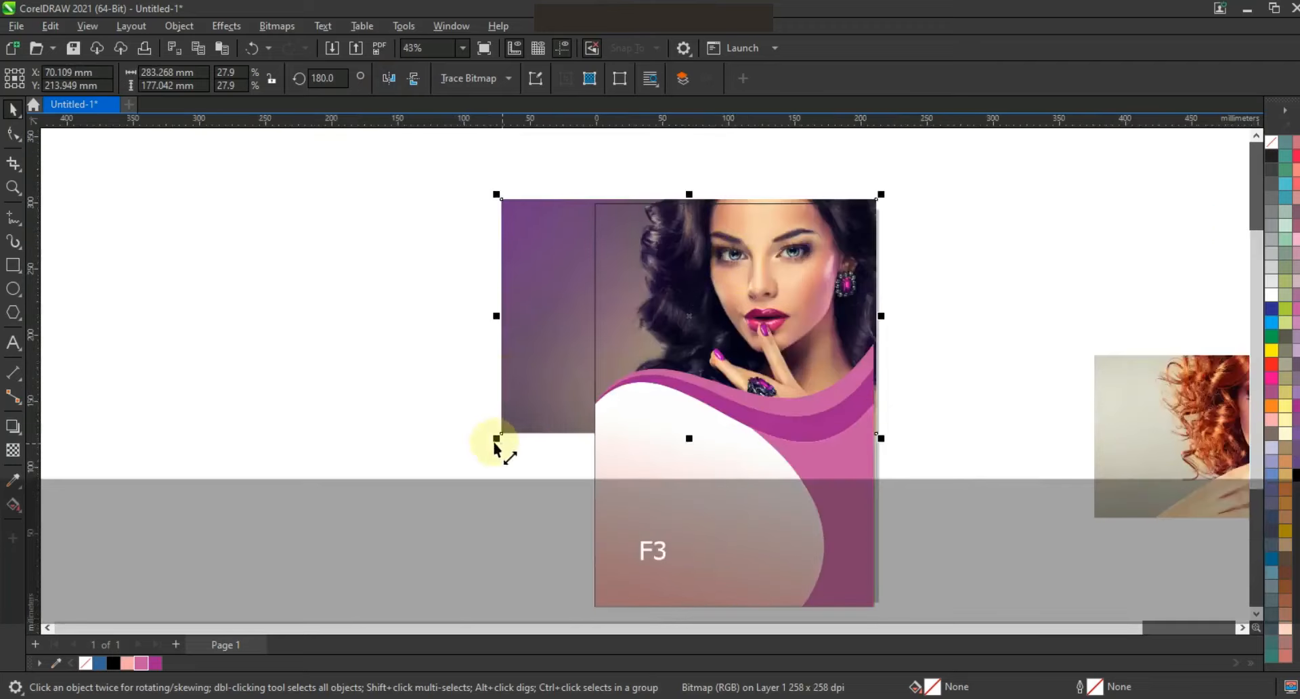
Scale the dark-haired woman's photo down to about 249 by 156 mm, keeping its top-right corner in place.
{"action": "left_click_drag", "start_coordinate": [505, 440], "coordinate": [526, 428]}
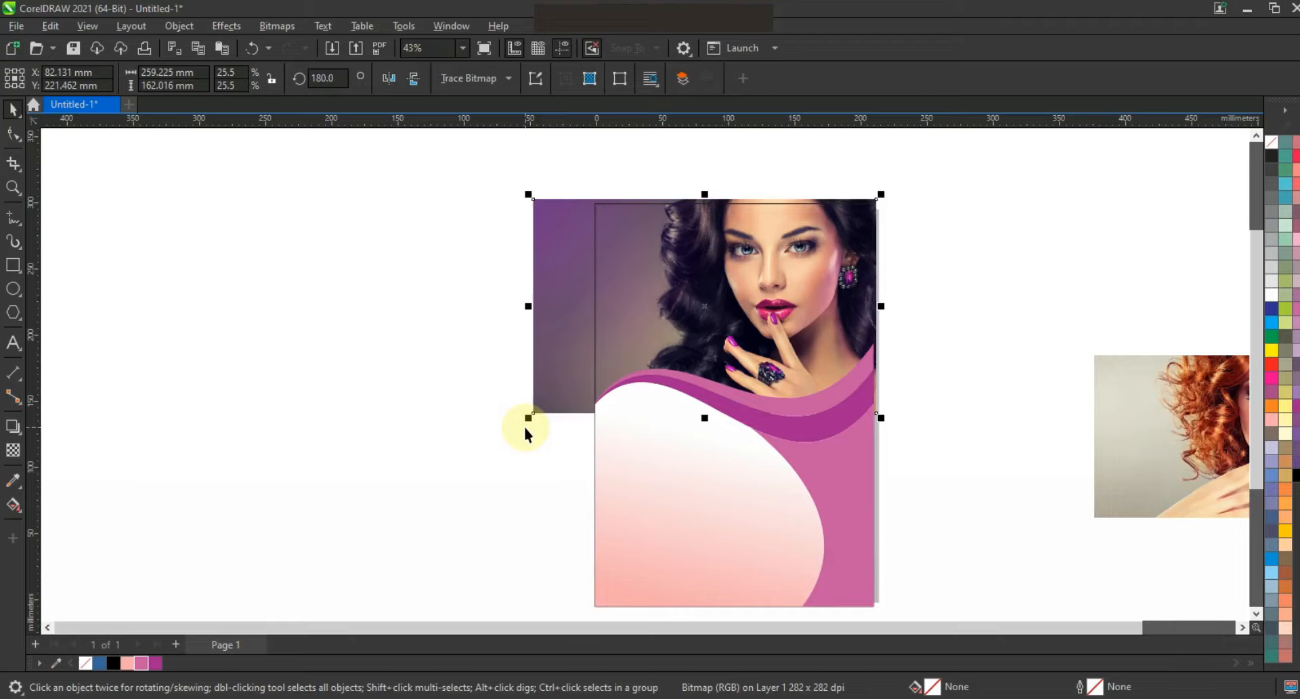
{"action": "left_click_drag", "start_coordinate": [525, 419], "coordinate": [538, 414]}
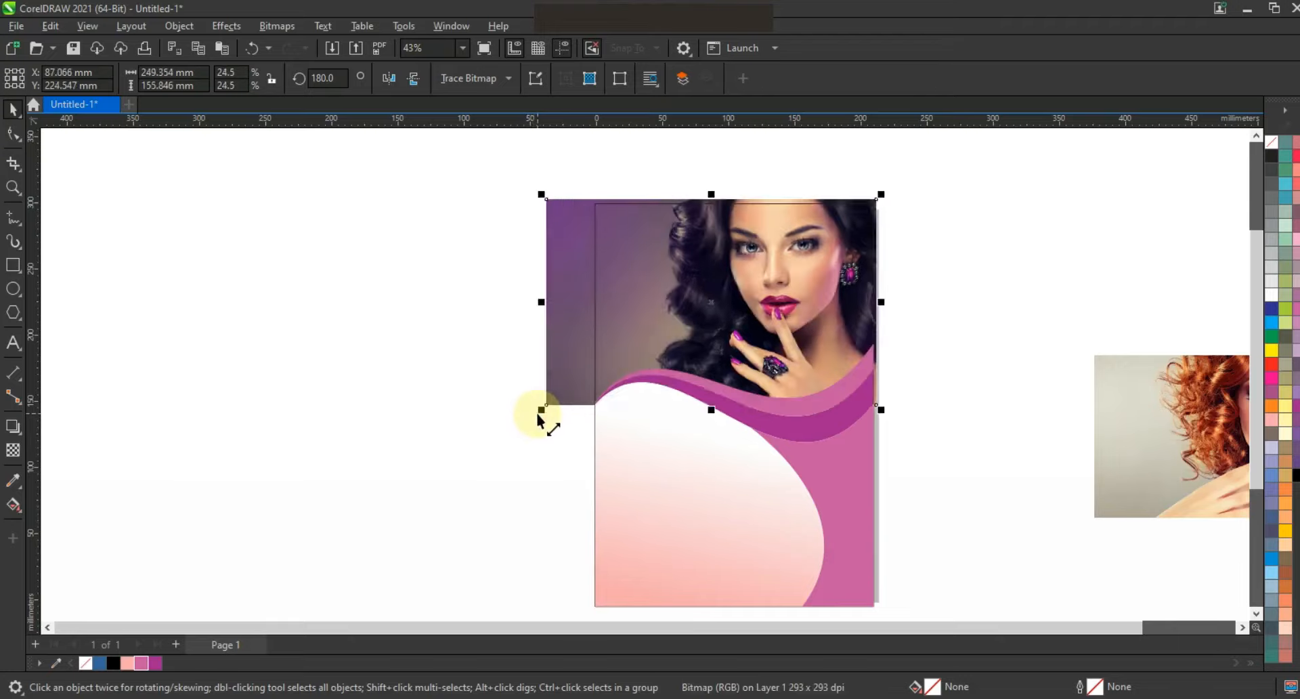
{"action": "left_click", "coordinate": [976, 340]}
{"action": "left_click", "coordinate": [711, 519]}
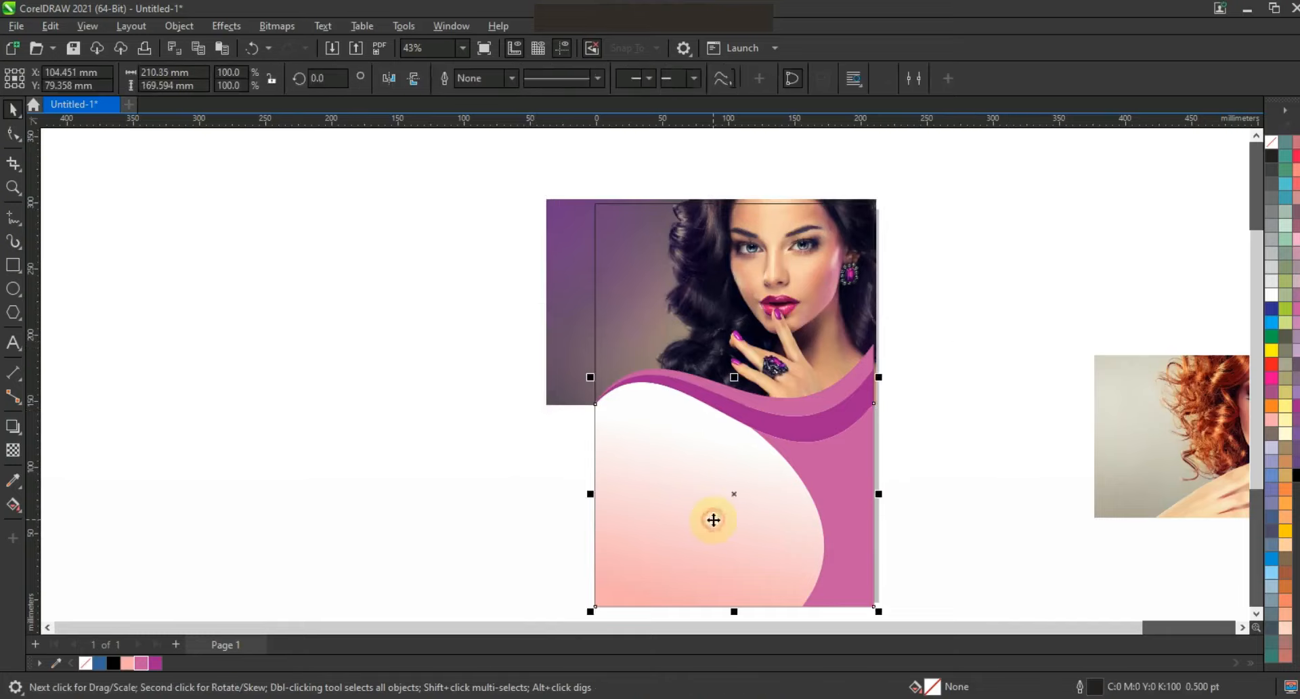
{"action": "key", "text": "Escape"}
PowerClip the photo and all wave shapes into the page-sized rectangle.
{"action": "scroll", "coordinate": [925, 499], "scroll_direction": "down", "scroll_amount": 3}
{"action": "left_click_drag", "start_coordinate": [928, 467], "coordinate": [644, 204]}
{"action": "key", "text": "shift+F2"}
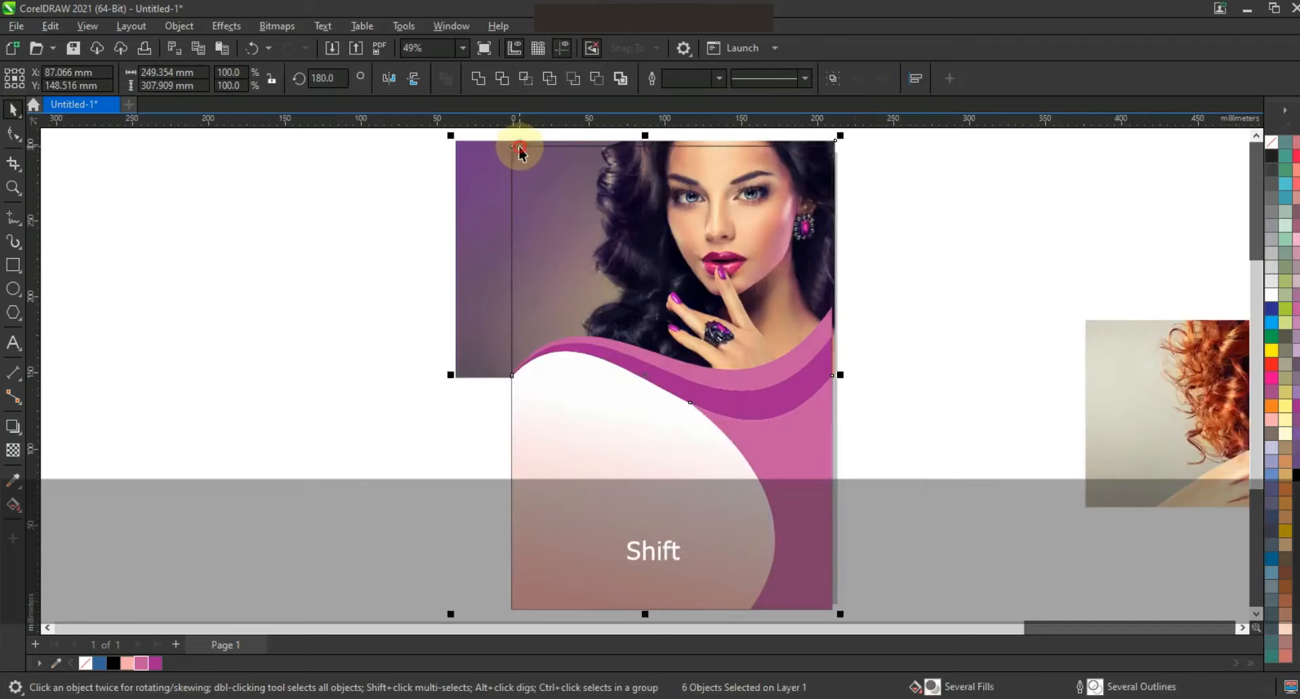
{"action": "key", "text": "w"}
{"action": "left_click", "coordinate": [520, 150]}
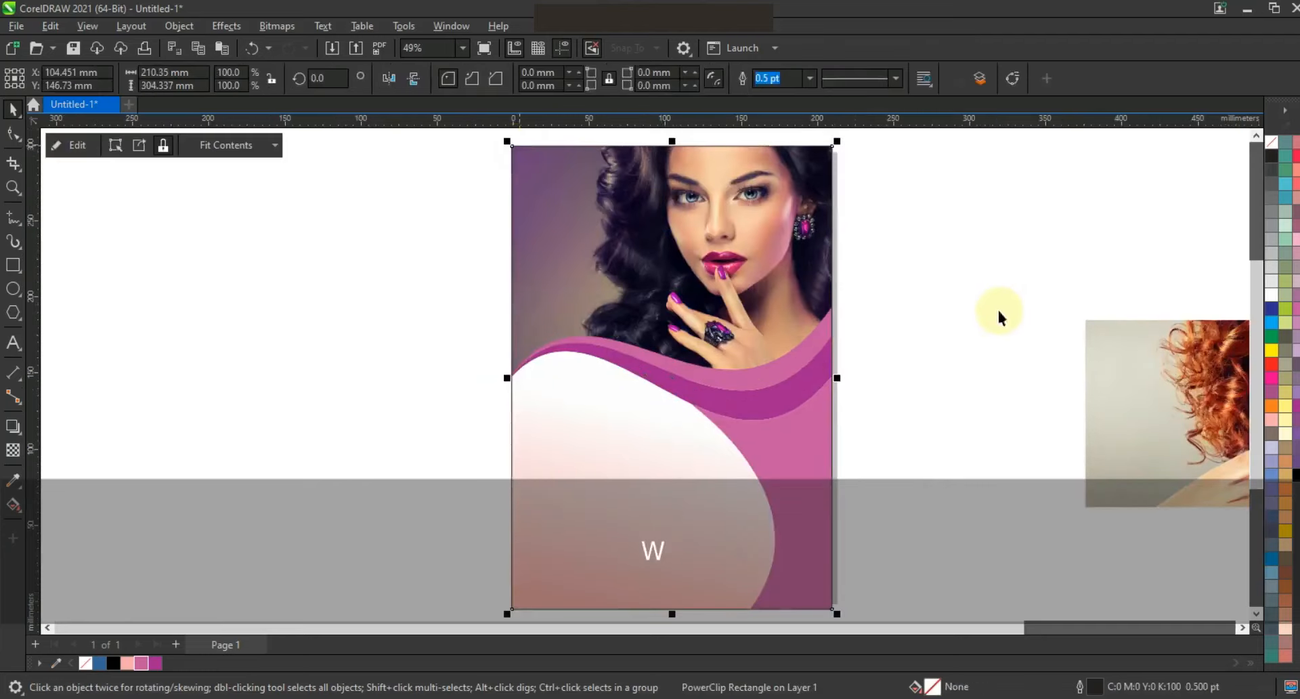
{"action": "left_click", "coordinate": [952, 310]}
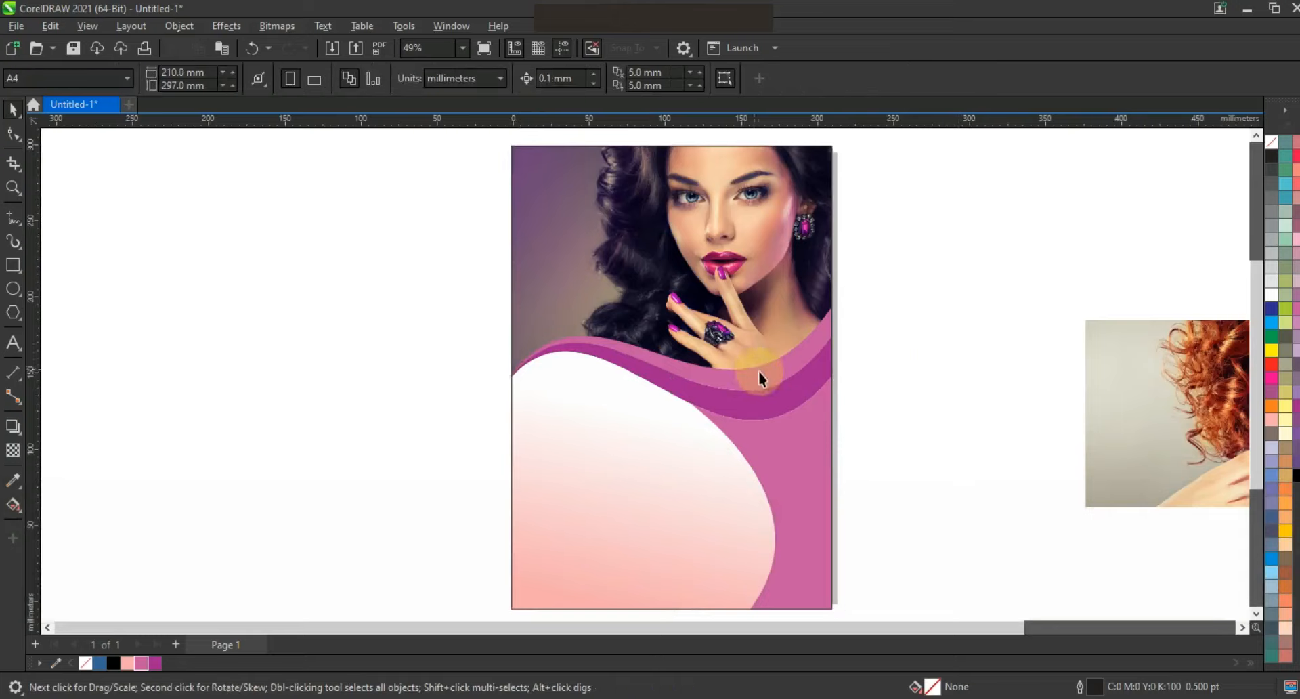
Create a circle about 47 mm in diameter where the white shape meets the waves, and fill it white.
{"action": "left_click", "coordinate": [14, 289]}
{"action": "left_click_drag", "start_coordinate": [666, 388], "coordinate": [736, 460]}
{"action": "left_click", "coordinate": [13, 109]}
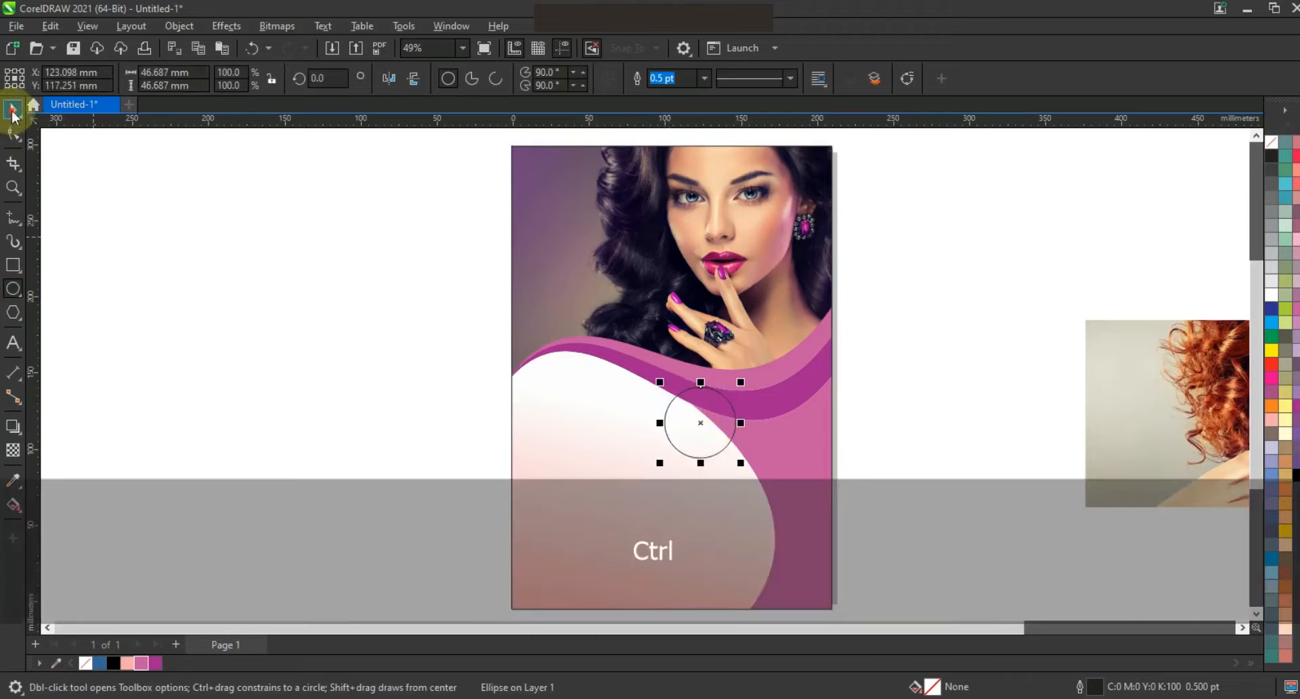
{"action": "left_click", "coordinate": [1272, 294]}
{"action": "key", "text": "shift+F2"}
{"action": "key", "text": "F3"}
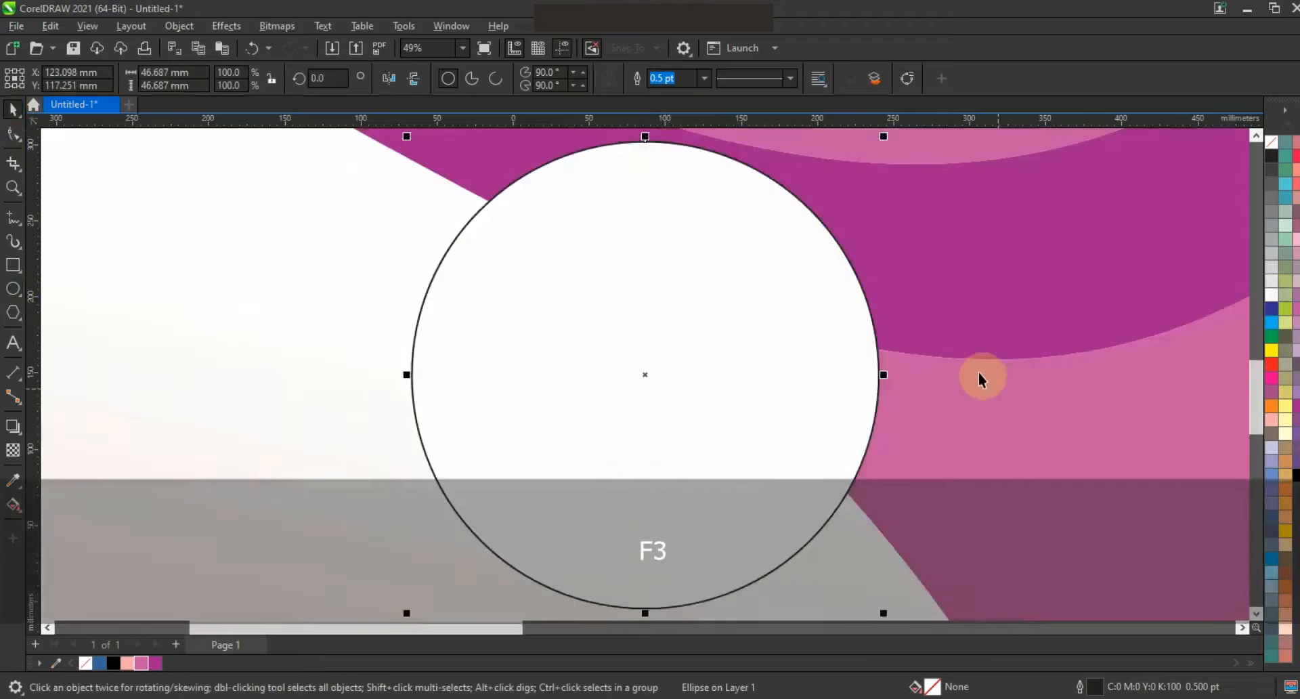
Add a concentric copy of the white circle scaled to 90%, about 42 mm in diameter.
{"action": "left_click_drag", "start_coordinate": [940, 302], "coordinate": [1055, 320]}
{"action": "key", "text": "shift"}
{"action": "left_click_drag", "start_coordinate": [1140, 272], "coordinate": [782, 458]}
{"action": "key", "text": "F3"}
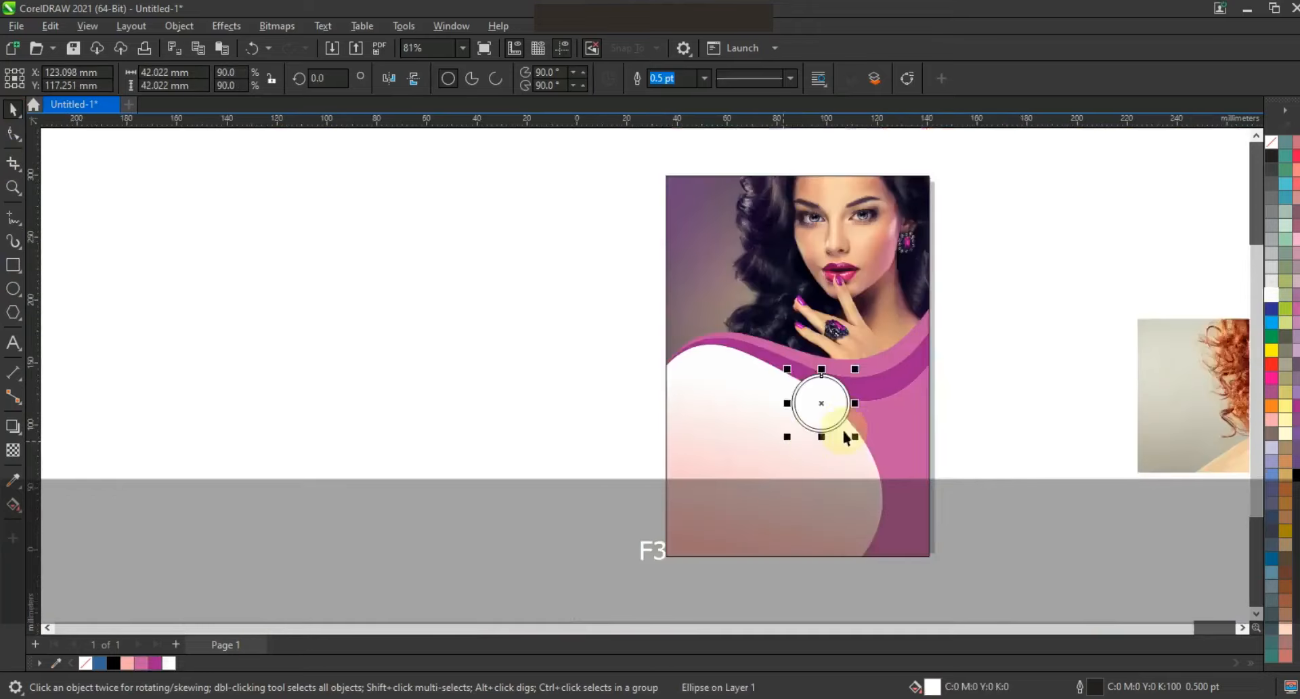
Duplicate the circle pair twice and arrange the three pairs diagonally down the curved edge of the white shape.
{"action": "left_click_drag", "start_coordinate": [832, 406], "coordinate": [867, 460]}
{"action": "key", "text": "ctrl+r"}
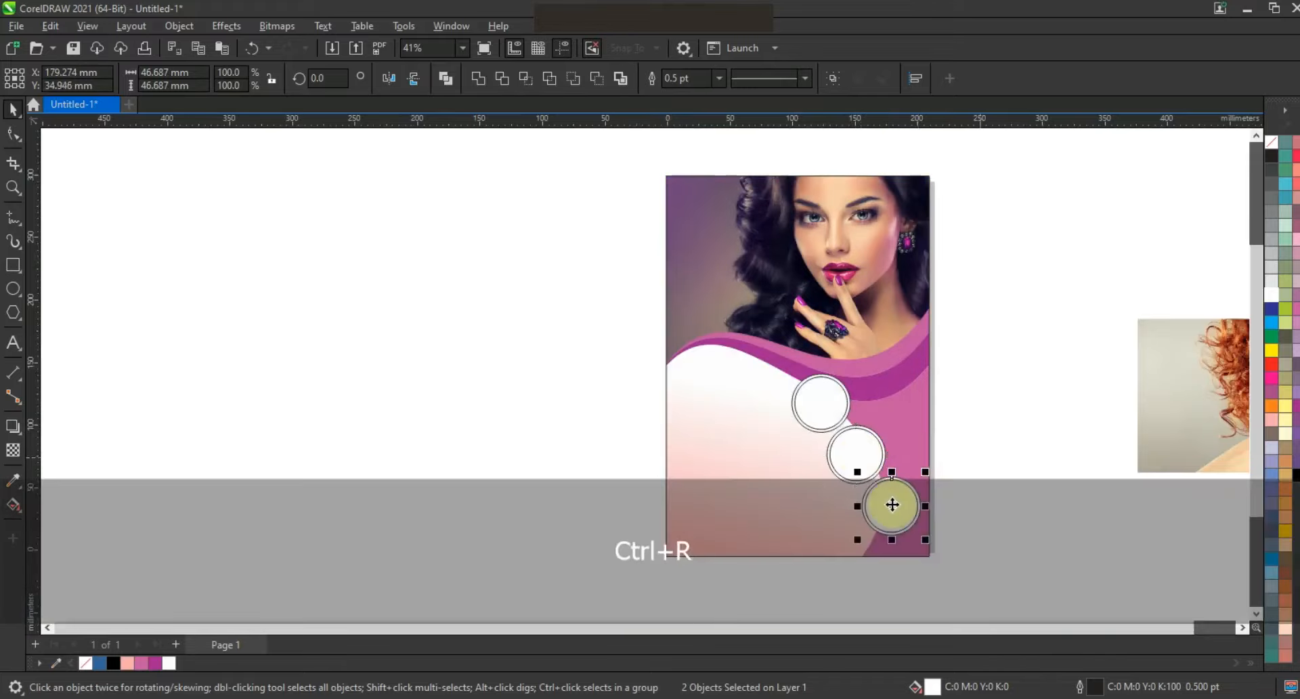
{"action": "left_click_drag", "start_coordinate": [891, 505], "coordinate": [882, 516]}
{"action": "left_click", "coordinate": [976, 425]}
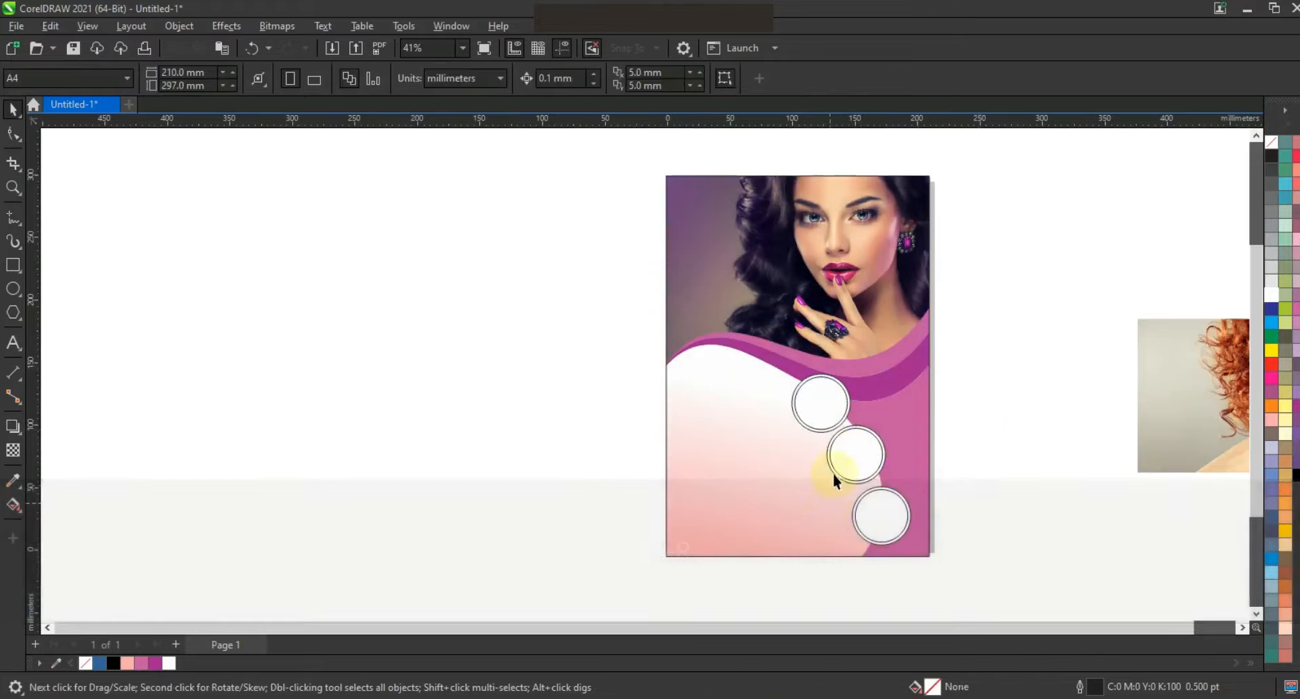
{"action": "left_click_drag", "start_coordinate": [856, 473], "coordinate": [862, 467]}
{"action": "left_click_drag", "start_coordinate": [585, 369], "coordinate": [812, 437]}
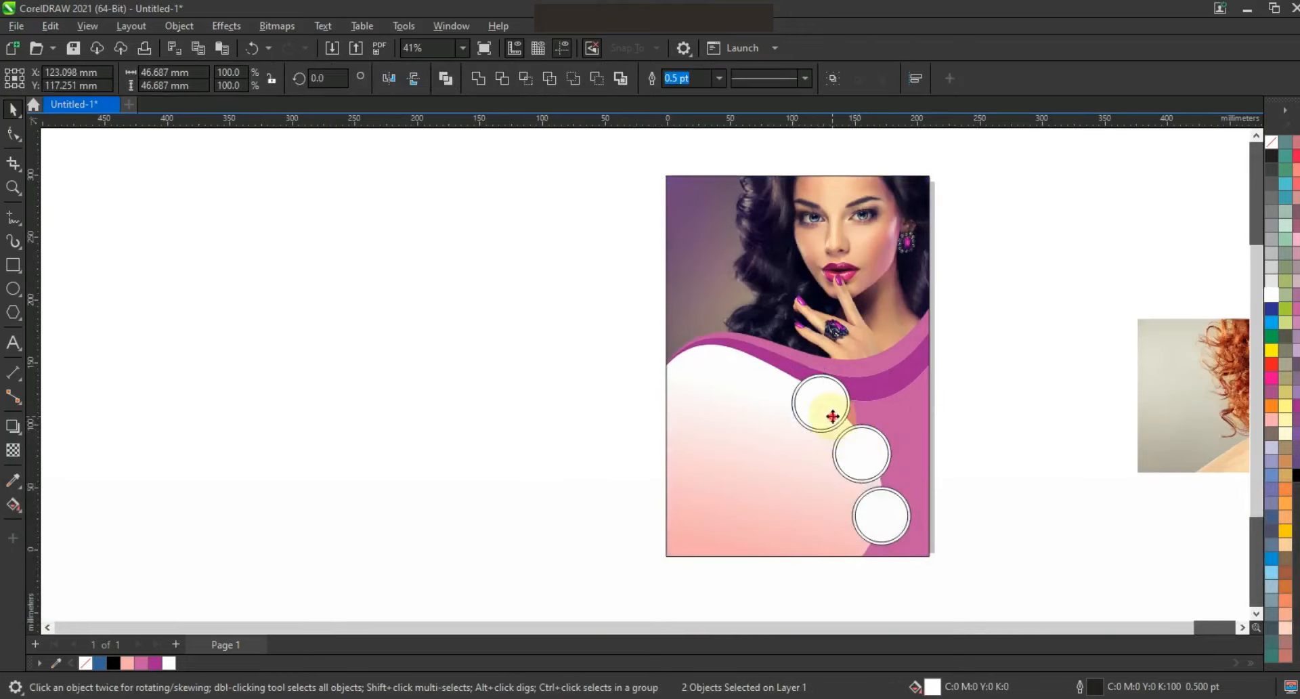
{"action": "left_click", "coordinate": [831, 415]}
Shrink the photos of the red-haired woman and the woman with hair buns to suit the small circles.
{"action": "key", "text": "F3"}
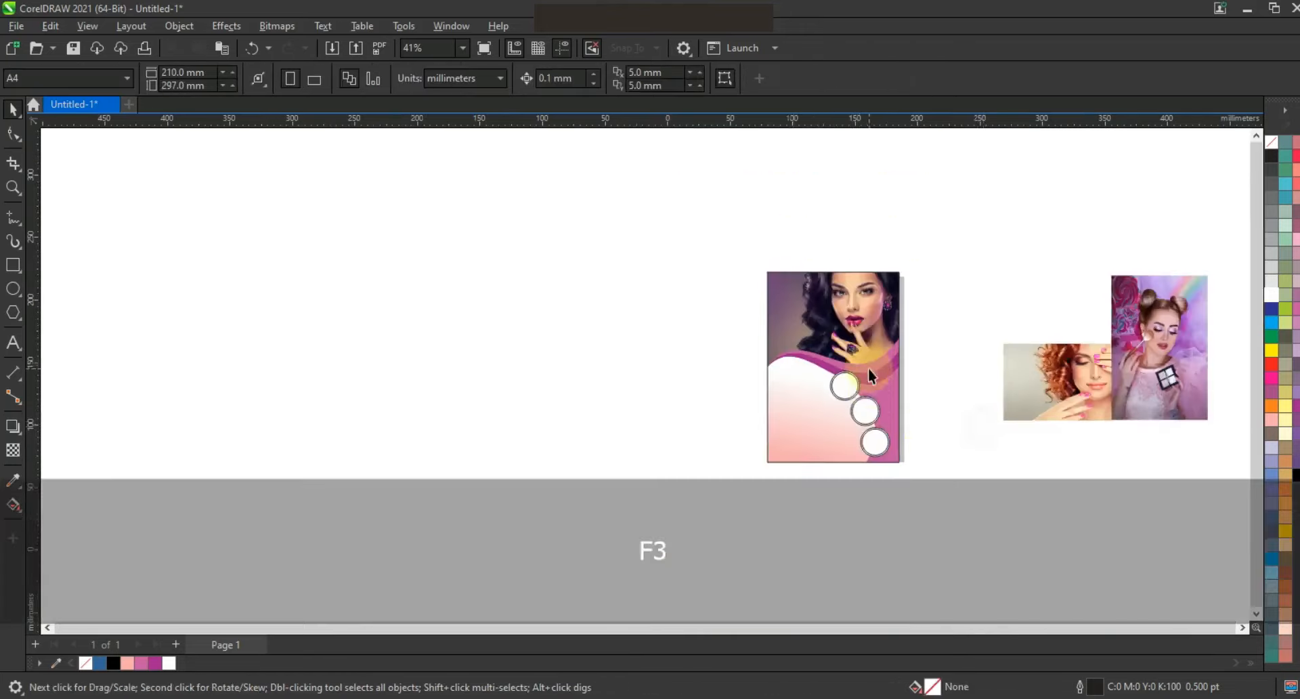
{"action": "key", "text": "Escape"}
{"action": "left_click_drag", "start_coordinate": [1063, 379], "coordinate": [1043, 379]}
{"action": "left_click_drag", "start_coordinate": [1155, 359], "coordinate": [1141, 361]}
{"action": "left_click_drag", "start_coordinate": [1215, 259], "coordinate": [943, 443]}
{"action": "left_click_drag", "start_coordinate": [1197, 275], "coordinate": [960, 433]}
{"action": "left_click_drag", "start_coordinate": [1038, 488], "coordinate": [650, 230]}
{"action": "key", "text": "shift+F2"}
{"action": "key", "text": "Escape"}
PowerClip the hair-bun woman's photo into the upper inner circle and reposition it so her face fills the circle.
{"action": "left_click_drag", "start_coordinate": [876, 441], "coordinate": [540, 424]}
{"action": "key", "text": "w"}
{"action": "double_click", "coordinate": [540, 421]}
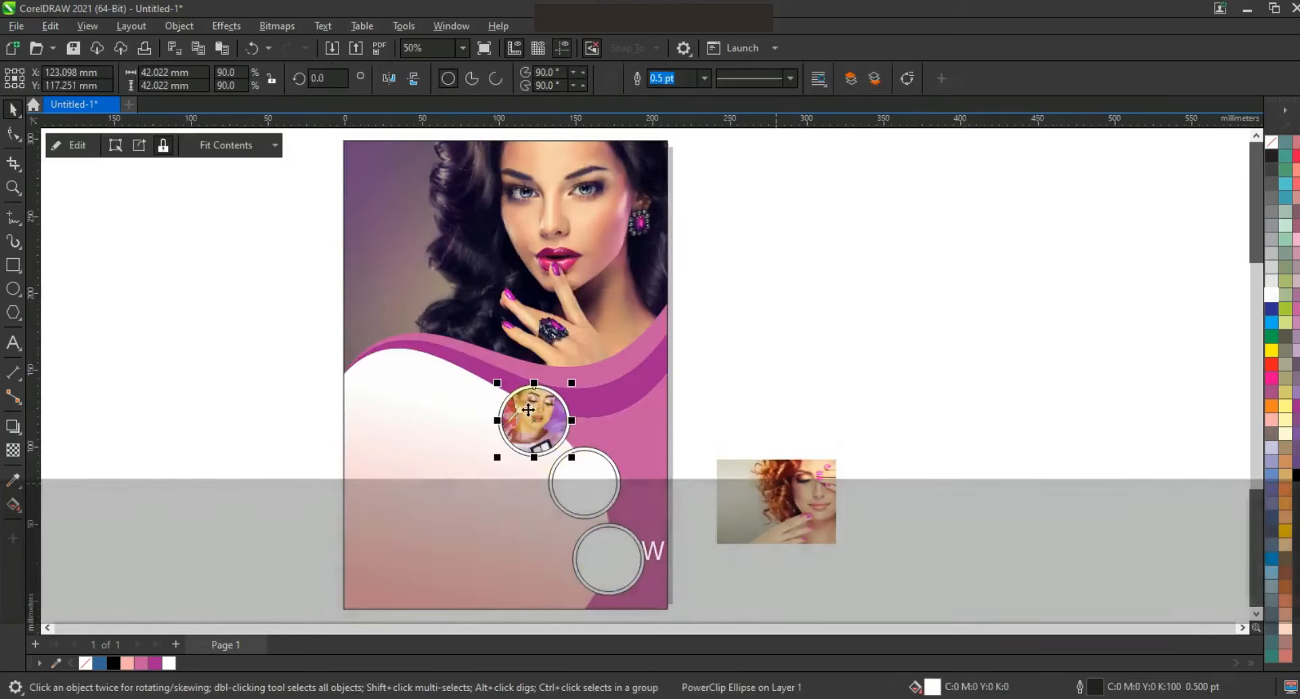
{"action": "left_click_drag", "start_coordinate": [591, 339], "coordinate": [578, 385]}
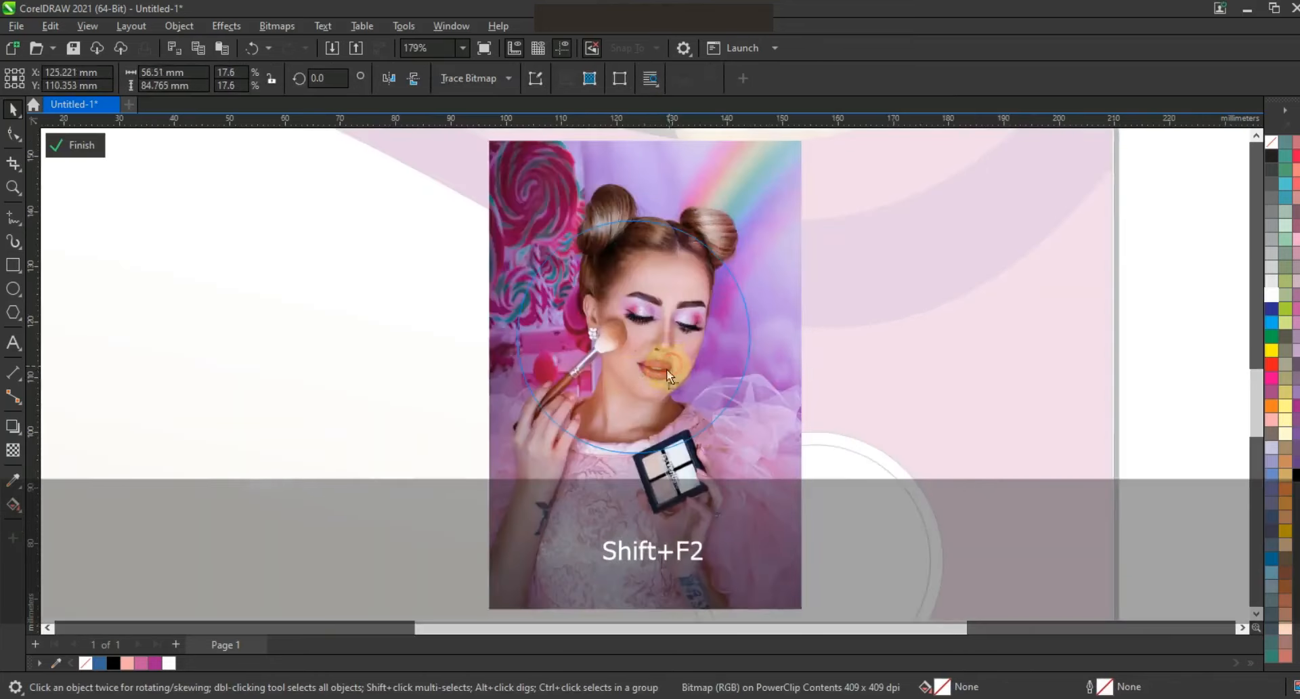
{"action": "key", "text": "f"}
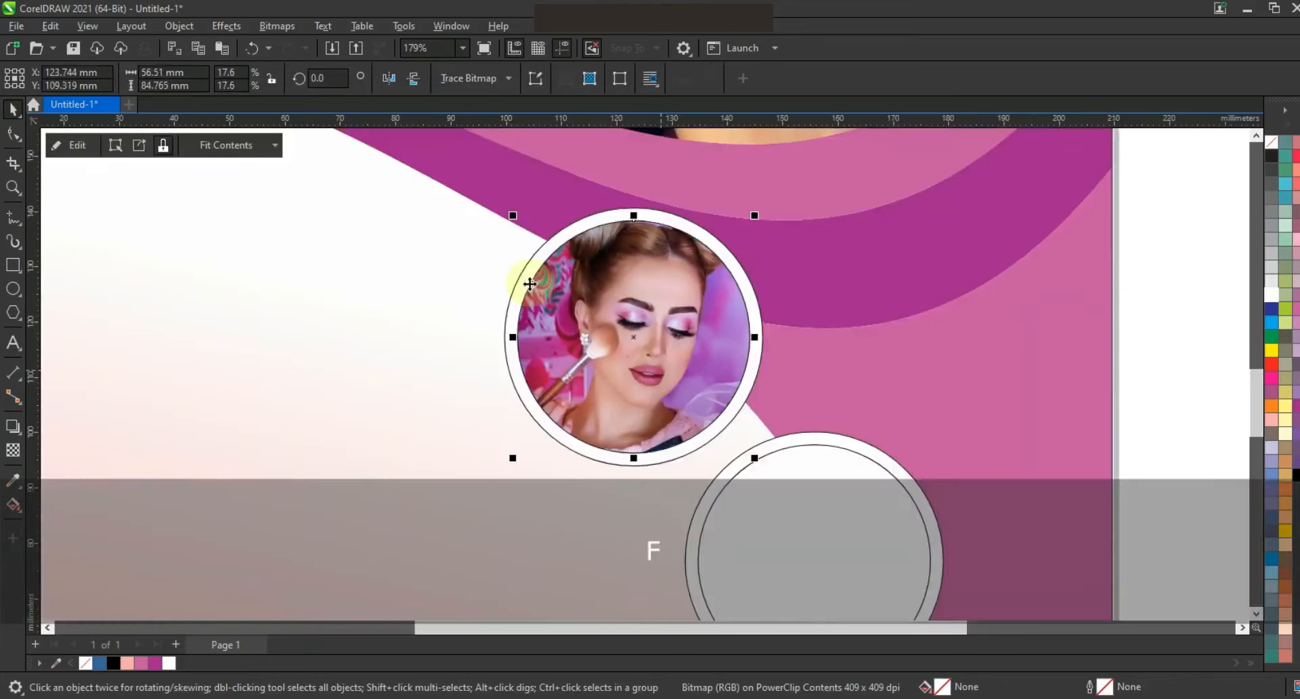
PowerClip the red-haired woman's photo into the middle inner circle and scale it to about 66 by 47 mm.
{"action": "key", "text": "F3"}
{"action": "key", "text": "Escape"}
{"action": "key", "text": "w"}
{"action": "left_click", "coordinate": [682, 416]}
{"action": "key", "text": "d"}
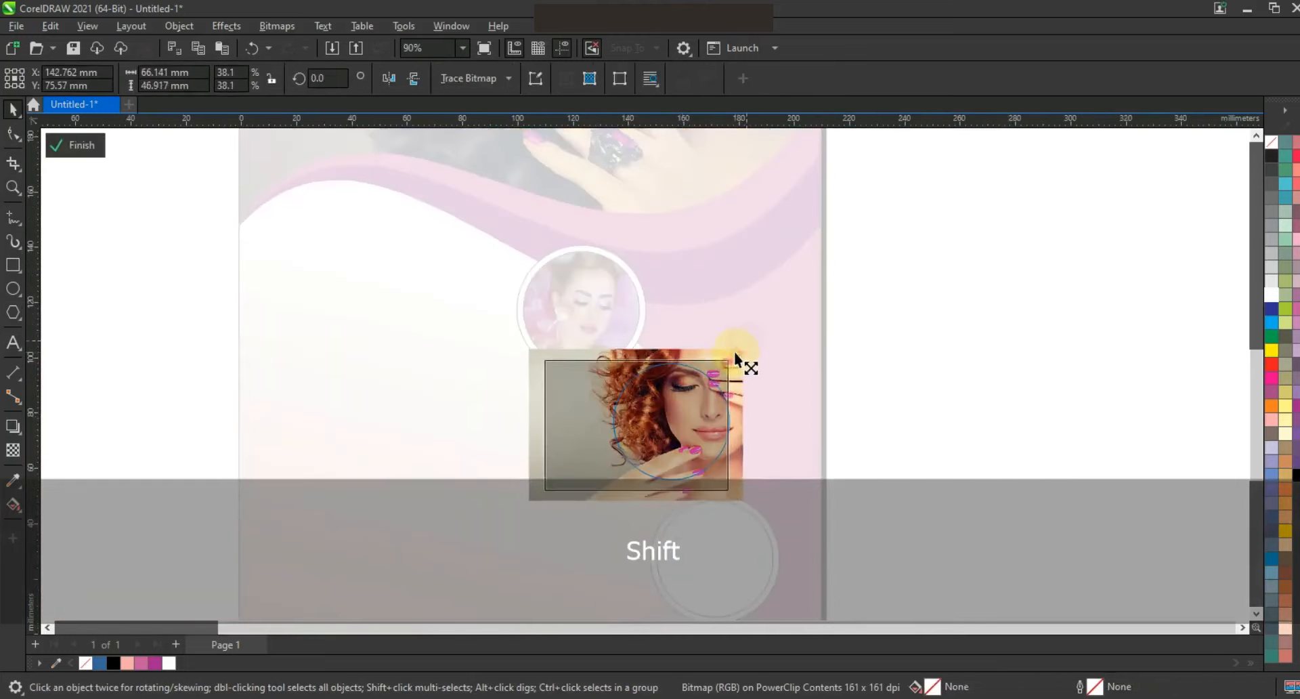
{"action": "left_click_drag", "start_coordinate": [747, 347], "coordinate": [731, 357]}
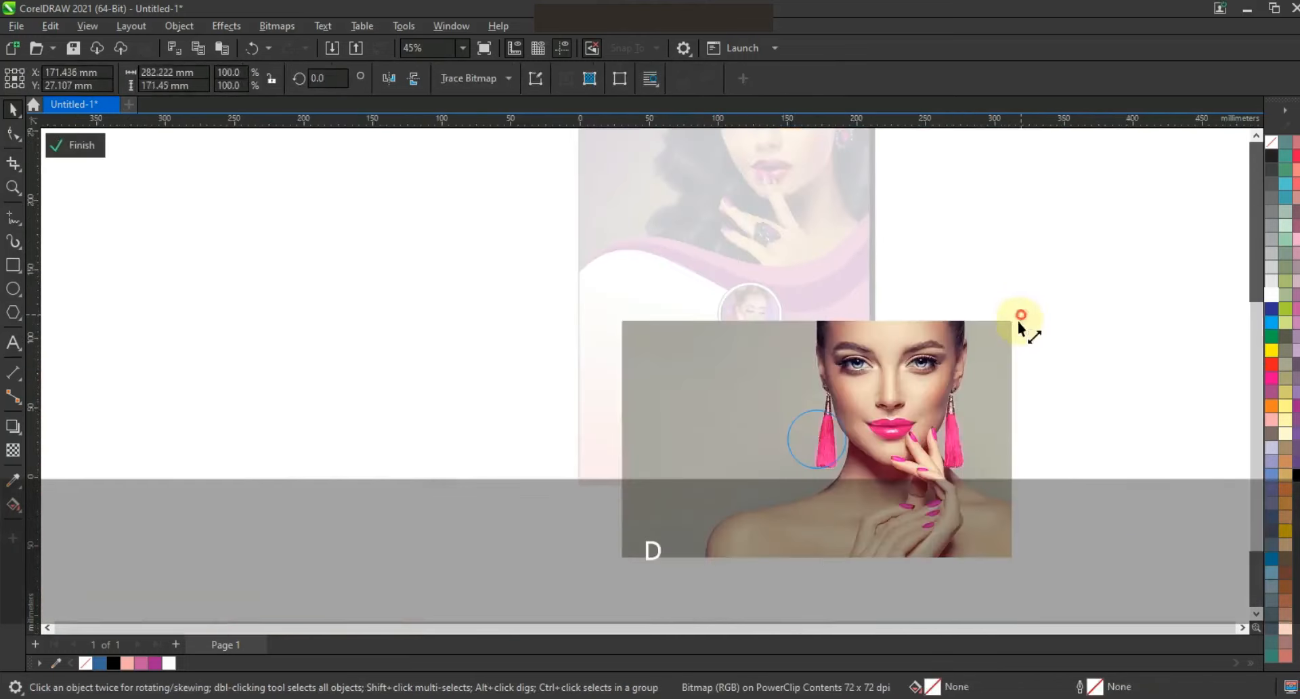
Scale the photo of the woman with pink earrings to about 102 by 62 mm and position her face within the lowest circle.
{"action": "left_click_drag", "start_coordinate": [1019, 322], "coordinate": [895, 391]}
{"action": "left_click_drag", "start_coordinate": [871, 447], "coordinate": [842, 468]}
{"action": "left_click_drag", "start_coordinate": [873, 511], "coordinate": [781, 483]}
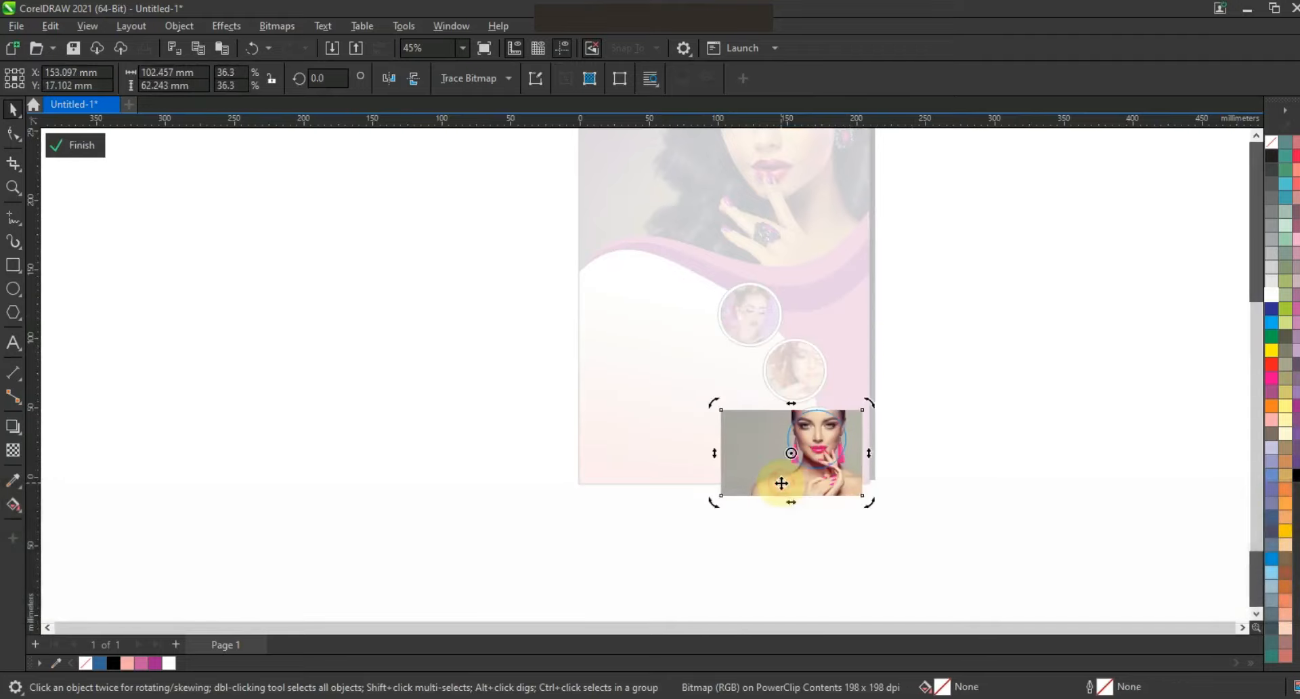
{"action": "key", "text": "f"}
Remove the outlines from all three circle pairs.
{"action": "left_click", "coordinate": [953, 419]}
{"action": "left_click_drag", "start_coordinate": [682, 277], "coordinate": [682, 276]}
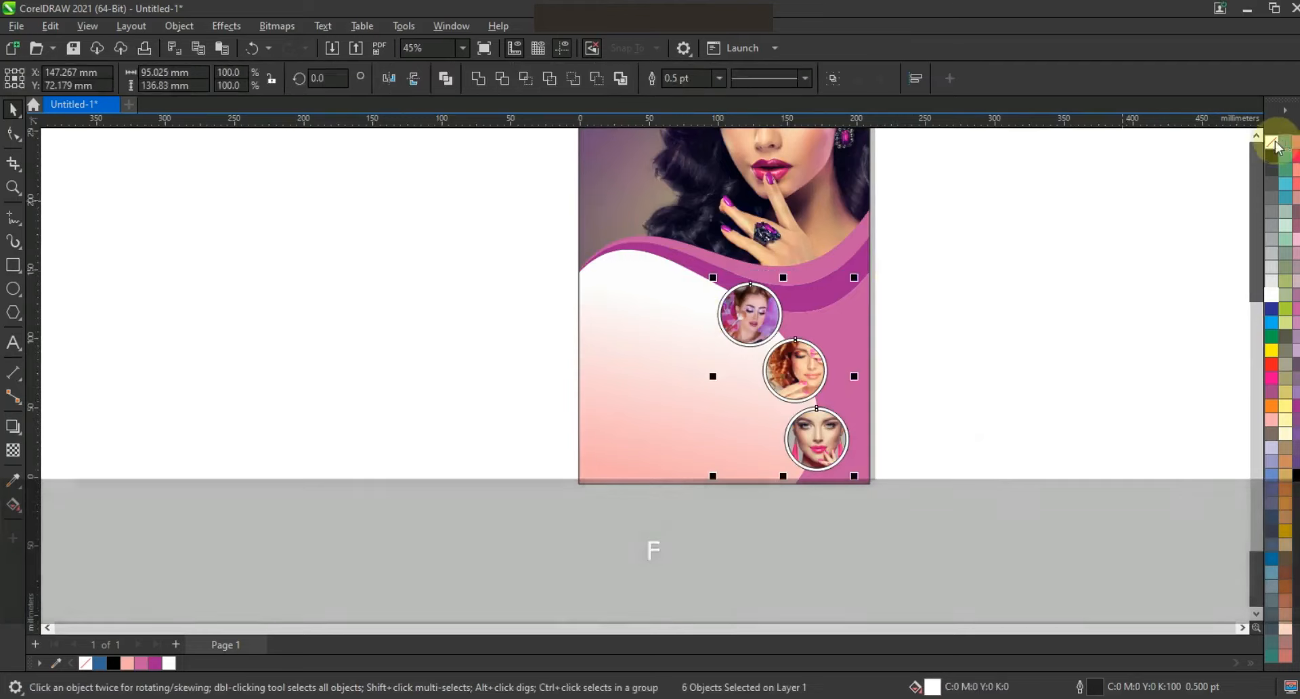
{"action": "right_click", "coordinate": [1271, 141]}
{"action": "left_click", "coordinate": [1253, 153]}
{"action": "left_click", "coordinate": [928, 518]}
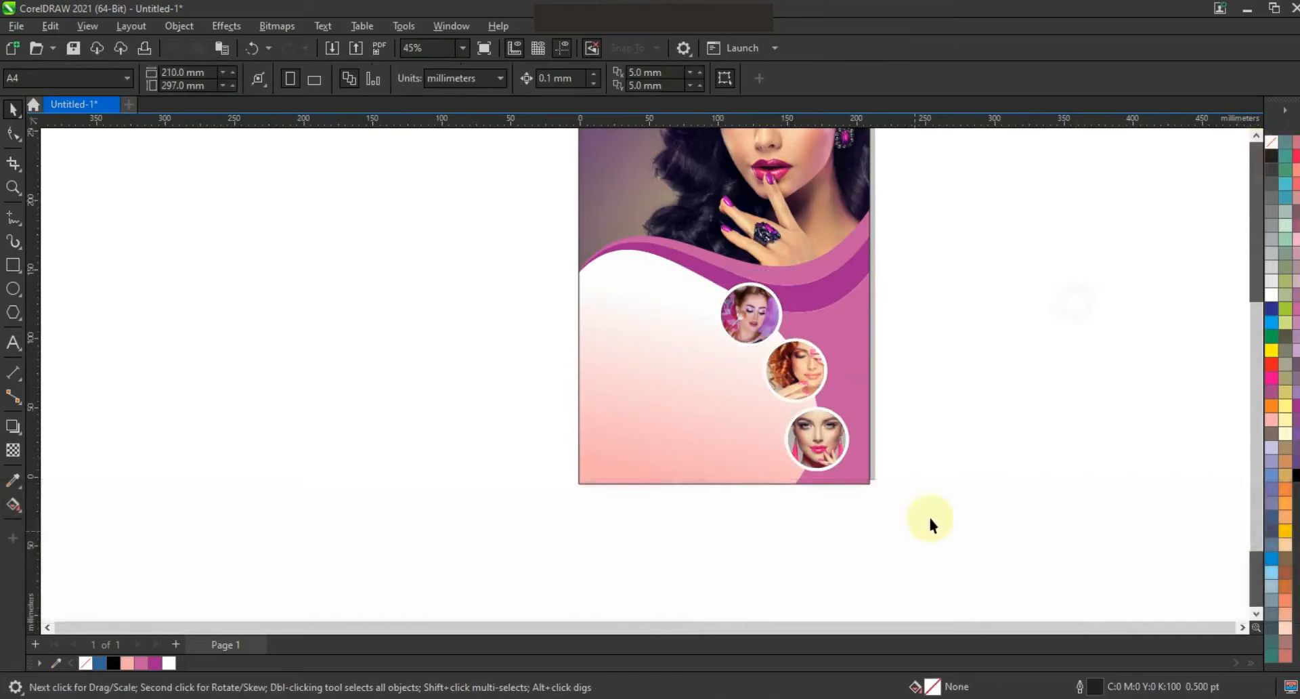
{"action": "key", "text": "F4"}
{"action": "key", "text": "Escape"}
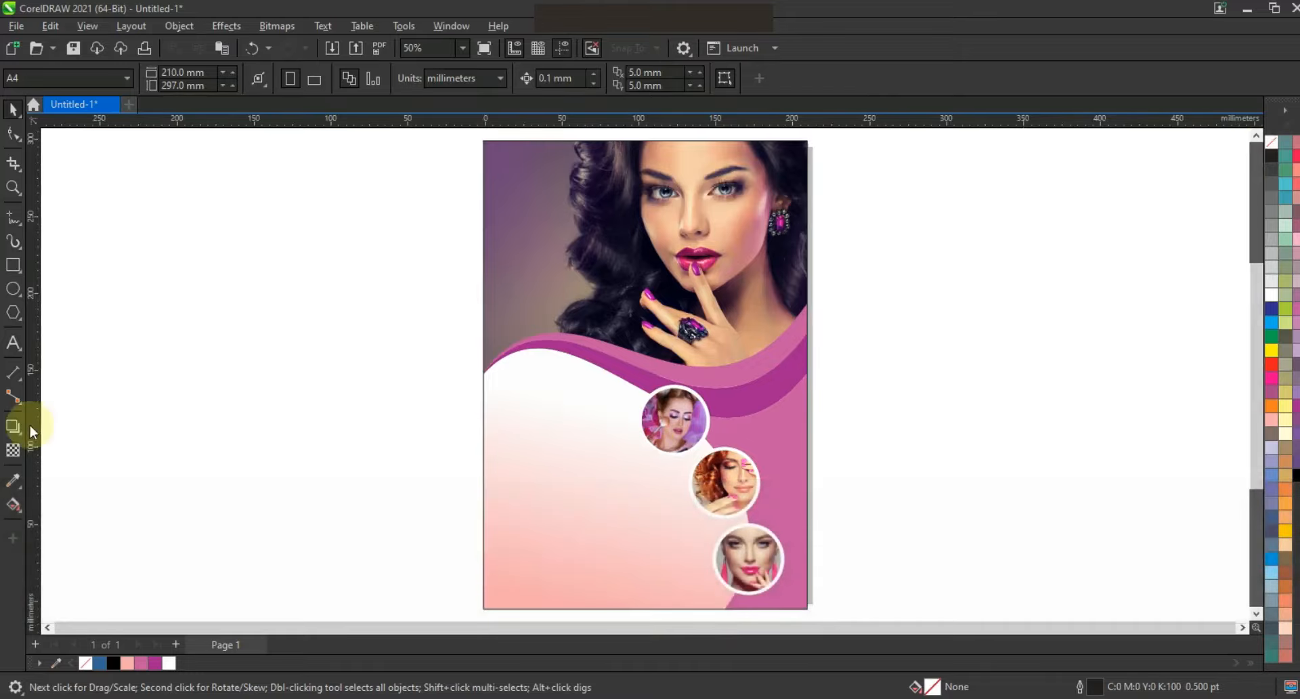
Add the two-line text "THE BEST" and "BEAUTY CENTERS" on the empty area beside the page.
{"action": "left_click", "coordinate": [13, 342]}
{"action": "left_click", "coordinate": [183, 397]}
{"action": "key", "text": "Caps_Lock"}
{"action": "type", "text": "TH"}
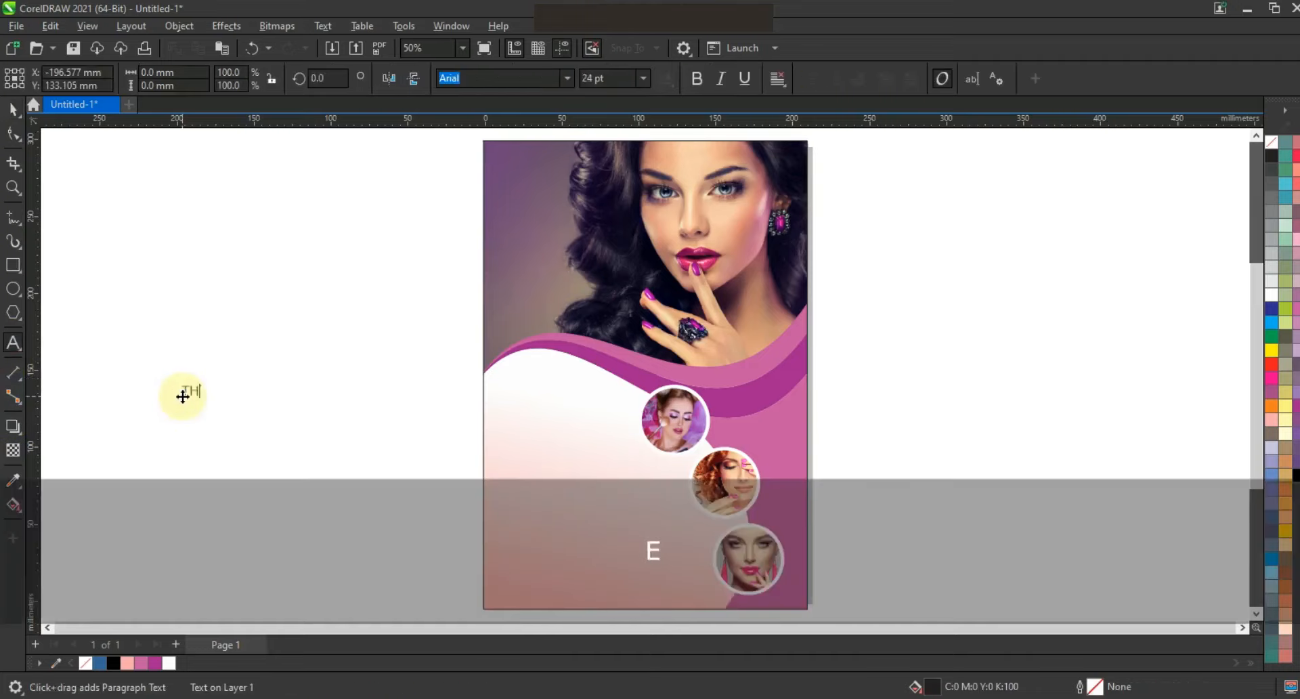
{"action": "type", "text": "E BEST"}
{"action": "key", "text": "Return"}
{"action": "type", "text": "BEAUTY "}
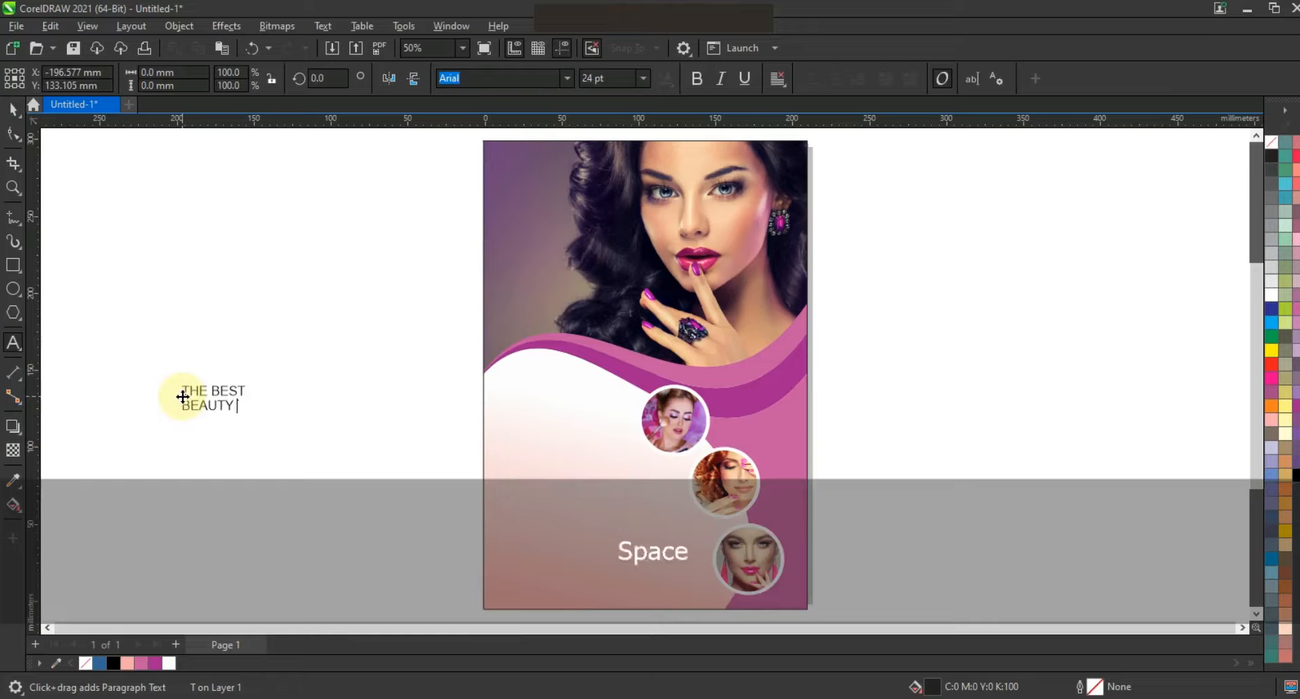
{"action": "type", "text": "CENTERS"}
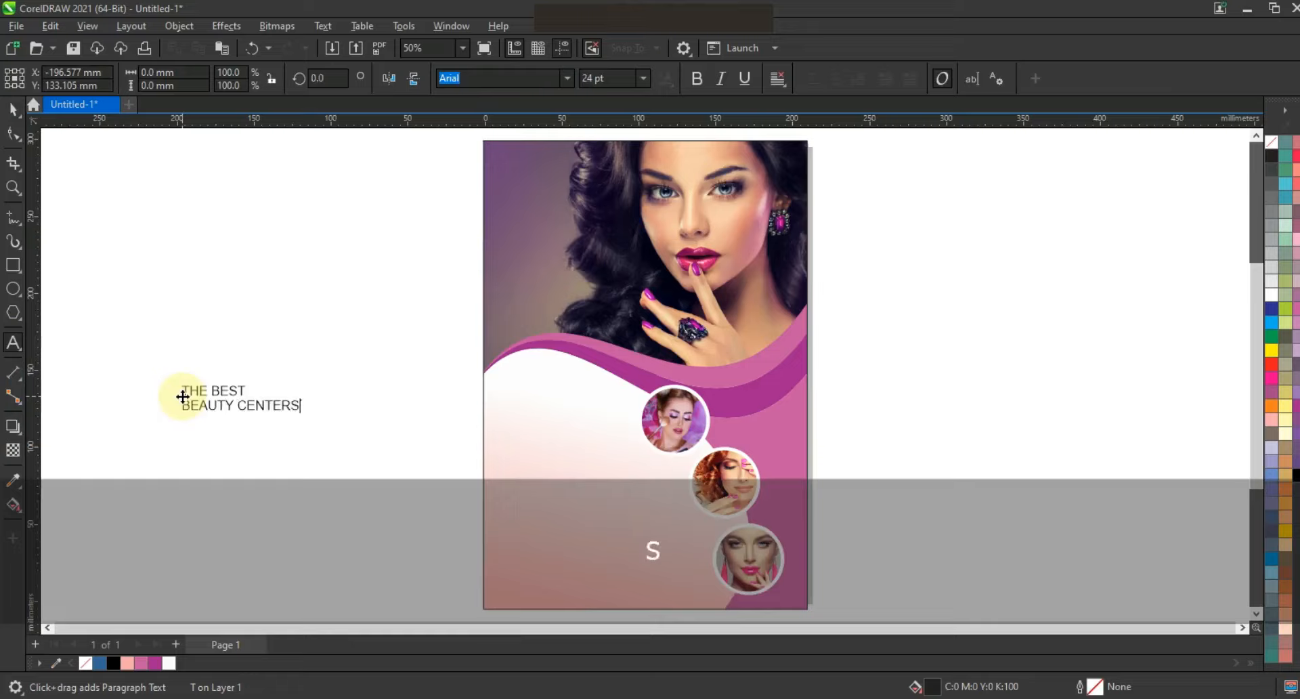
{"action": "key", "text": "Return"}
{"action": "left_click", "coordinate": [8, 112]}
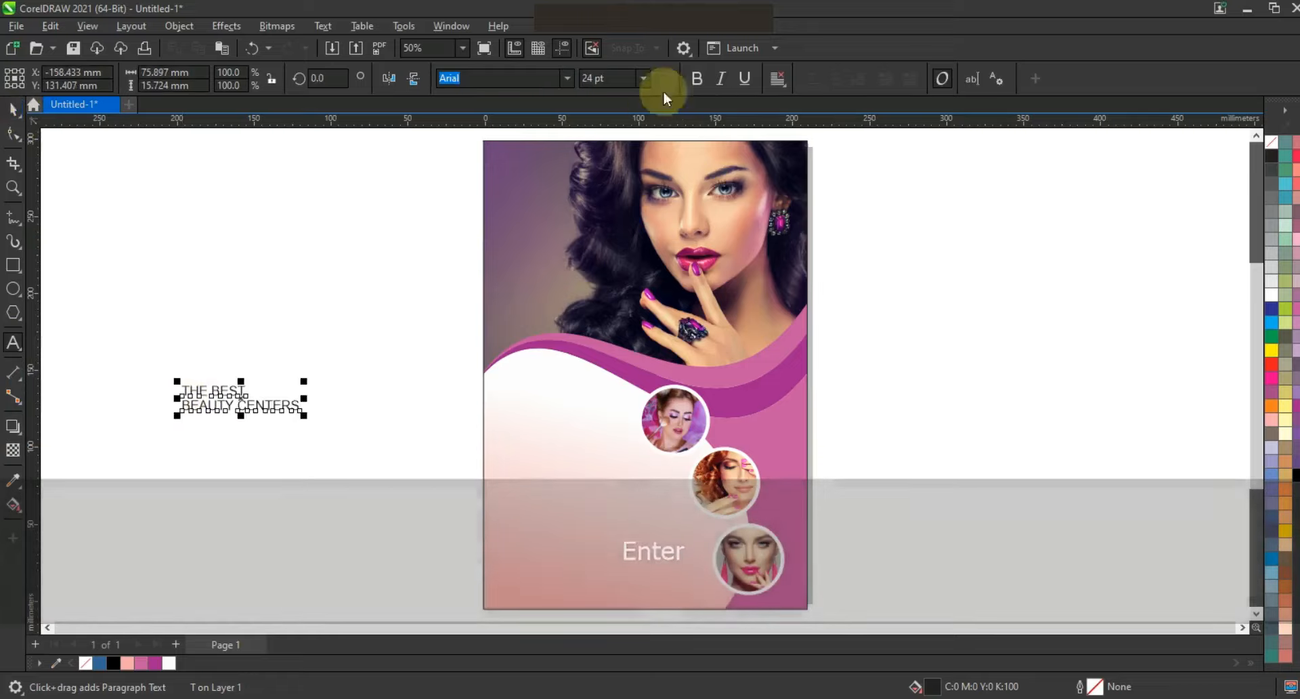
Set the font of the heading text to Bebas Neue.
{"action": "left_click", "coordinate": [697, 78]}
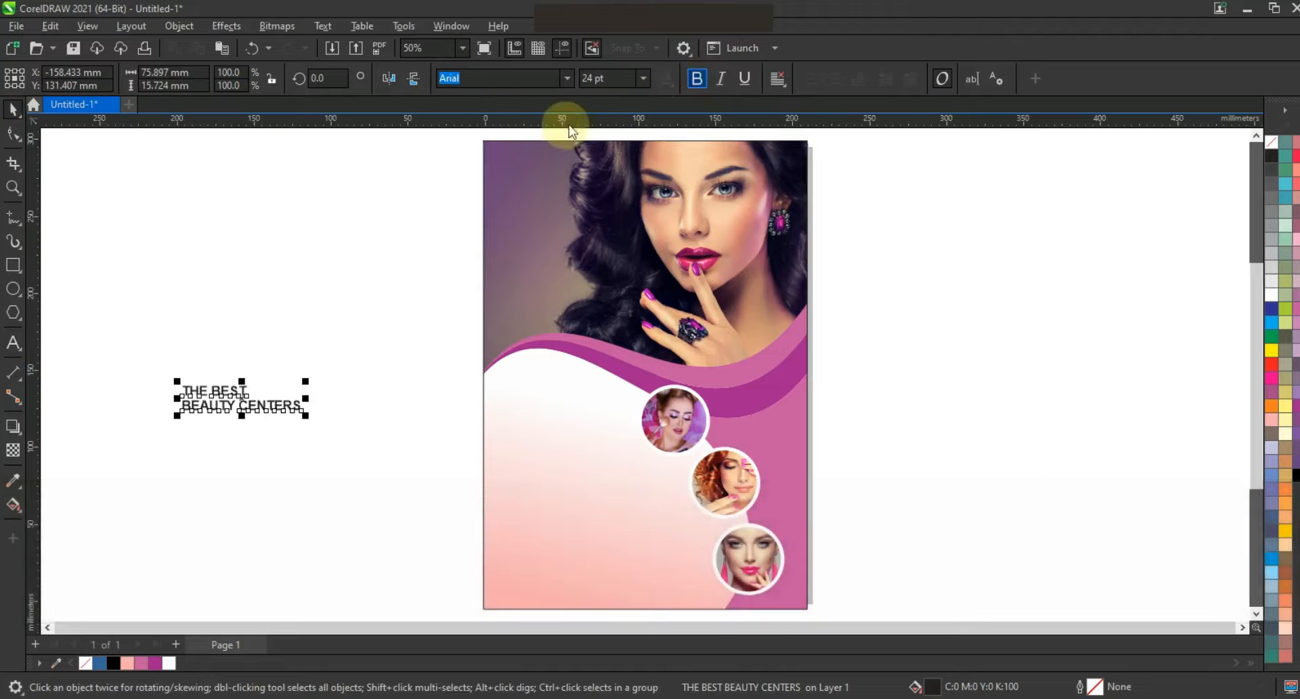
{"action": "left_click", "coordinate": [567, 79]}
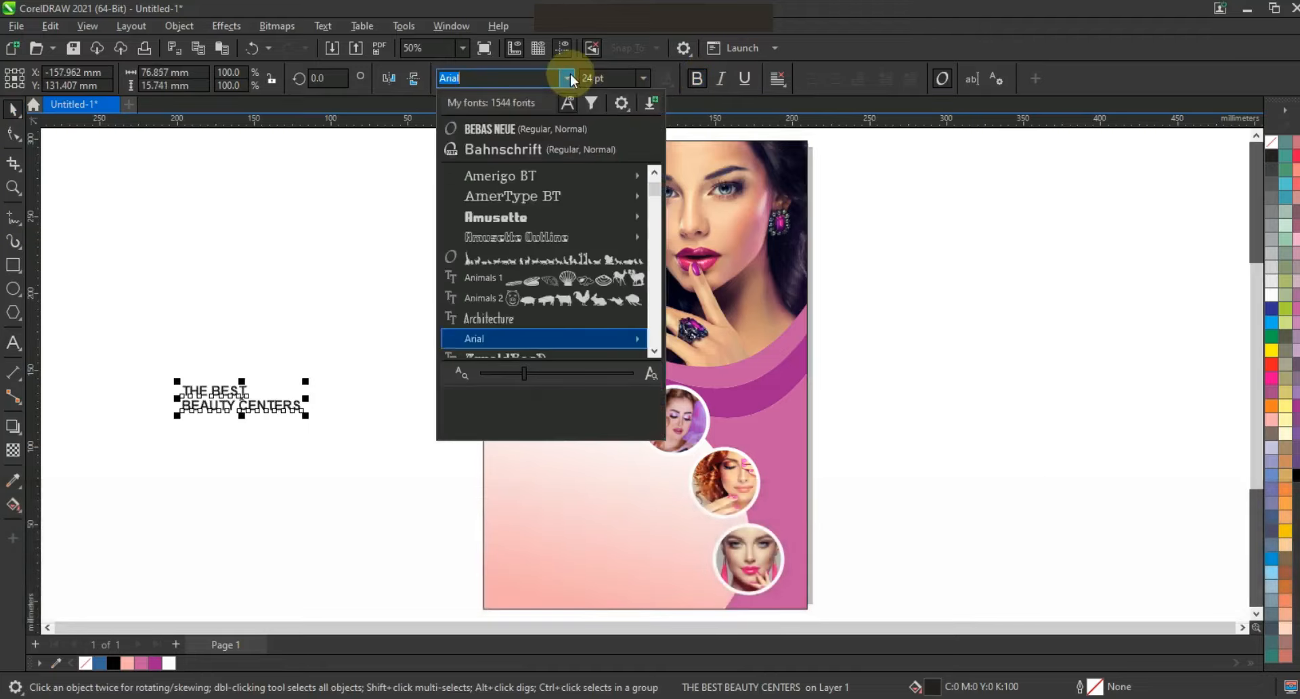
{"action": "left_click", "coordinate": [523, 126]}
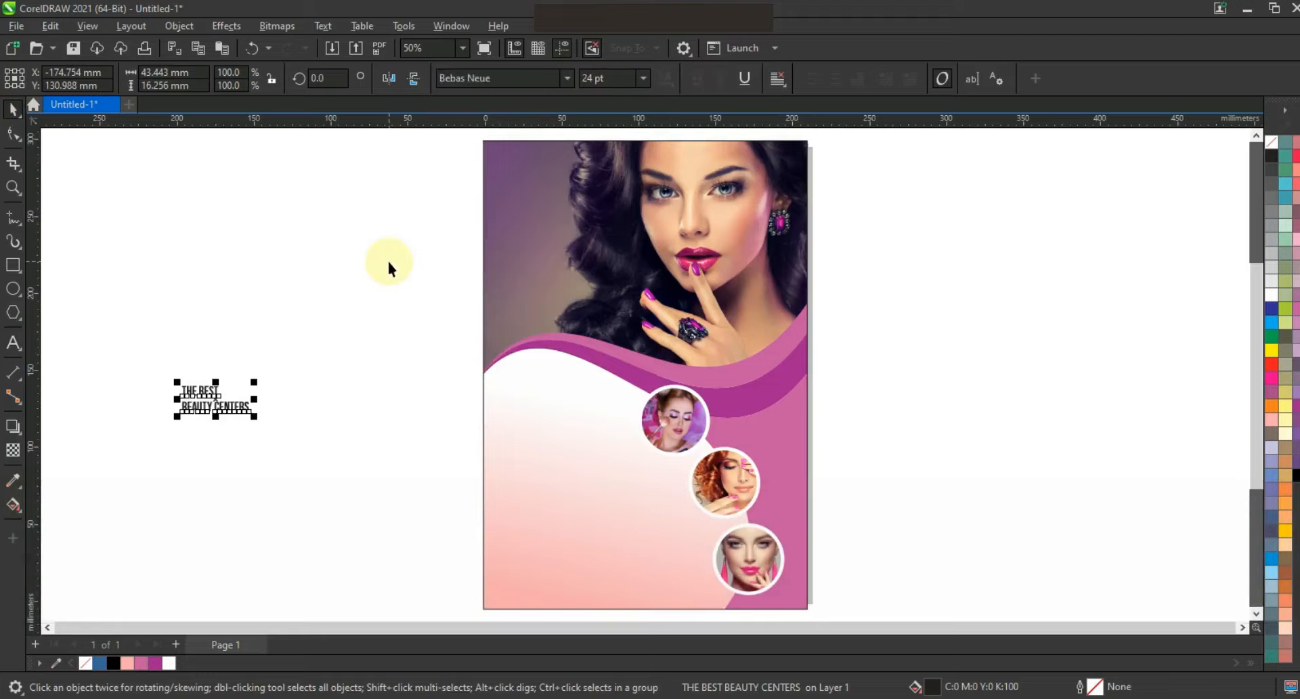
Split the heading into separate lines, place both on the white shape with "THE BEST" on top, and enlarge "BEAUTY CENTERS".
{"action": "key", "text": "ctrl+k"}
{"action": "left_click_drag", "start_coordinate": [247, 413], "coordinate": [547, 428]}
{"action": "left_click_drag", "start_coordinate": [647, 438], "coordinate": [578, 429]}
{"action": "left_click", "coordinate": [499, 408]}
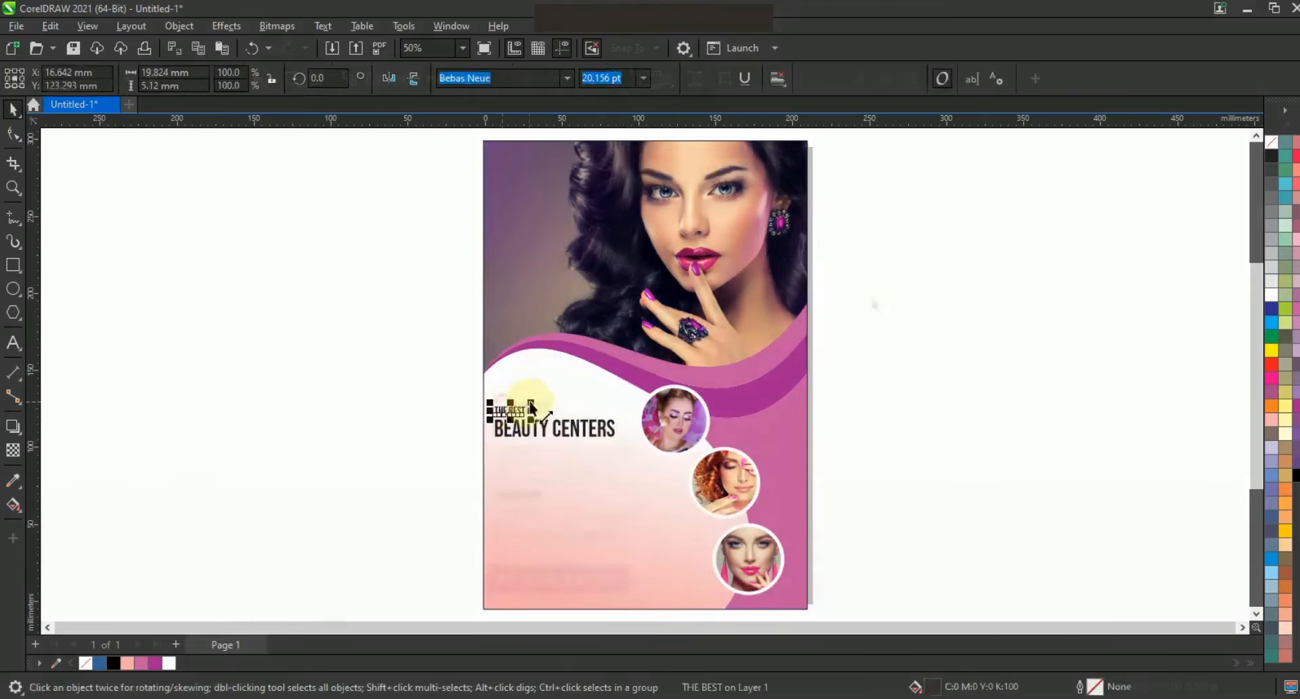
Frame the whole flyer and review it in full-screen preview.
{"action": "key", "text": "Escape"}
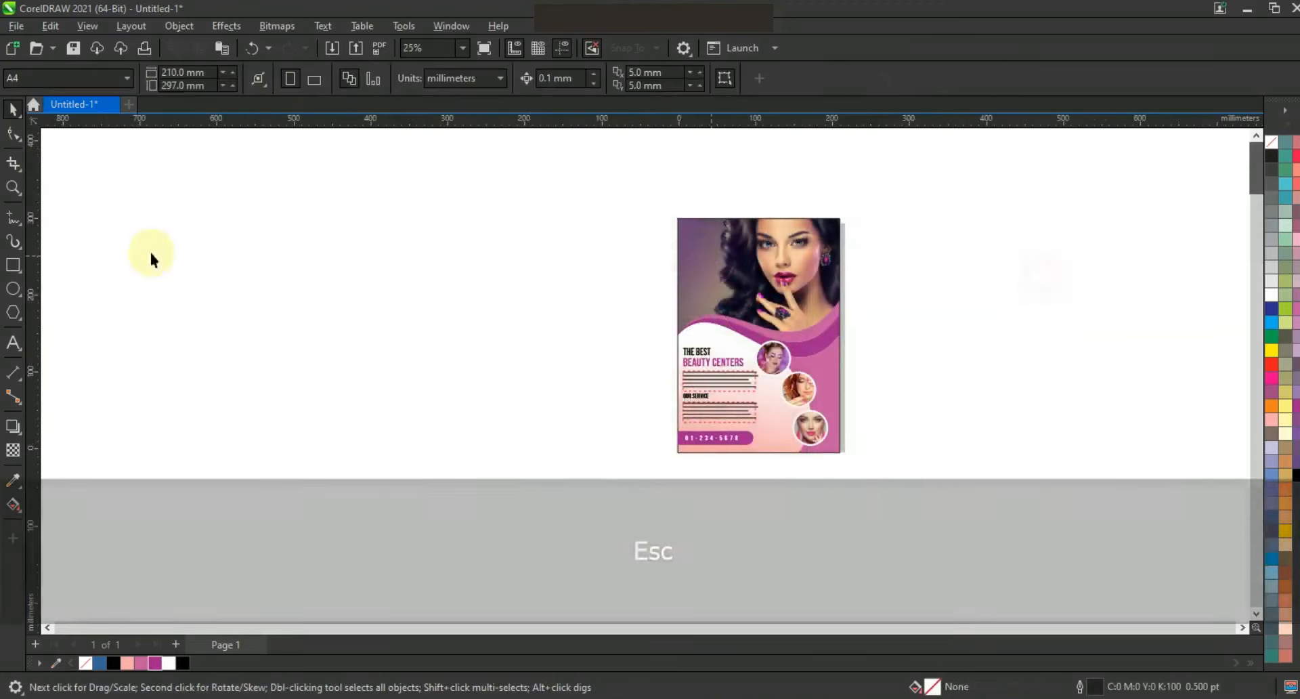
{"action": "left_click", "coordinate": [12, 187]}
{"action": "left_click_drag", "start_coordinate": [646, 198], "coordinate": [913, 468]}
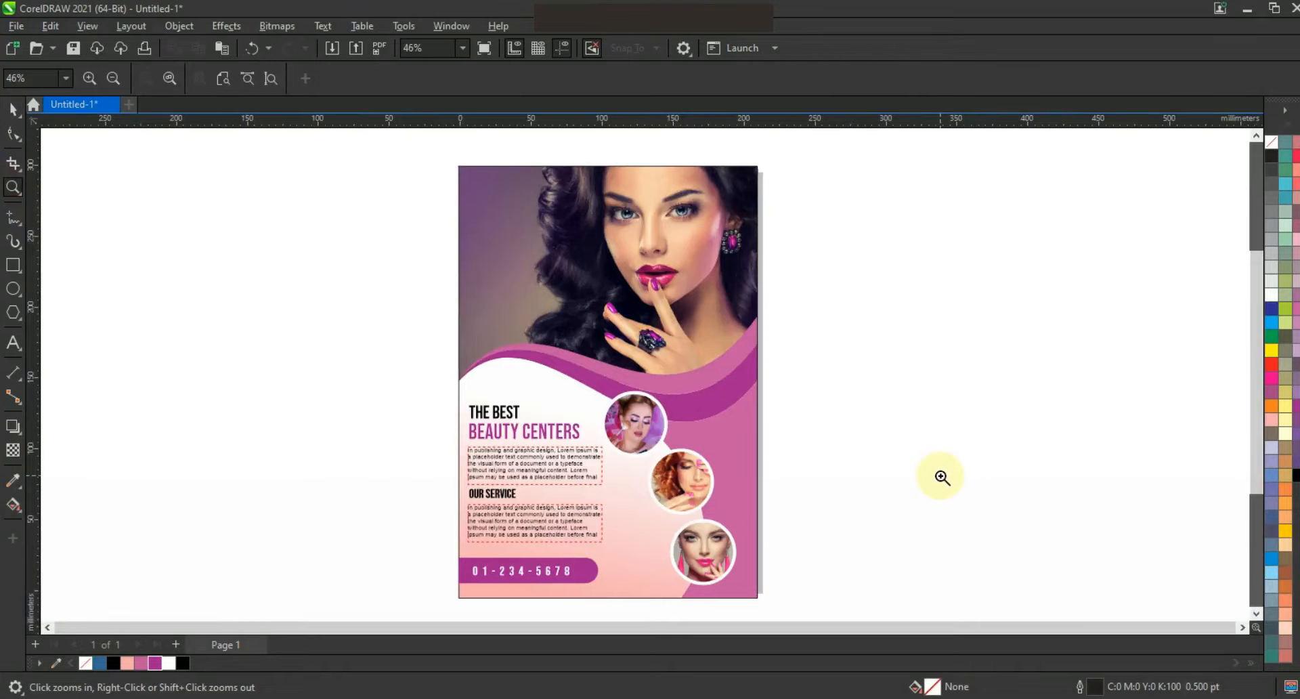
{"action": "key", "text": "F9"}
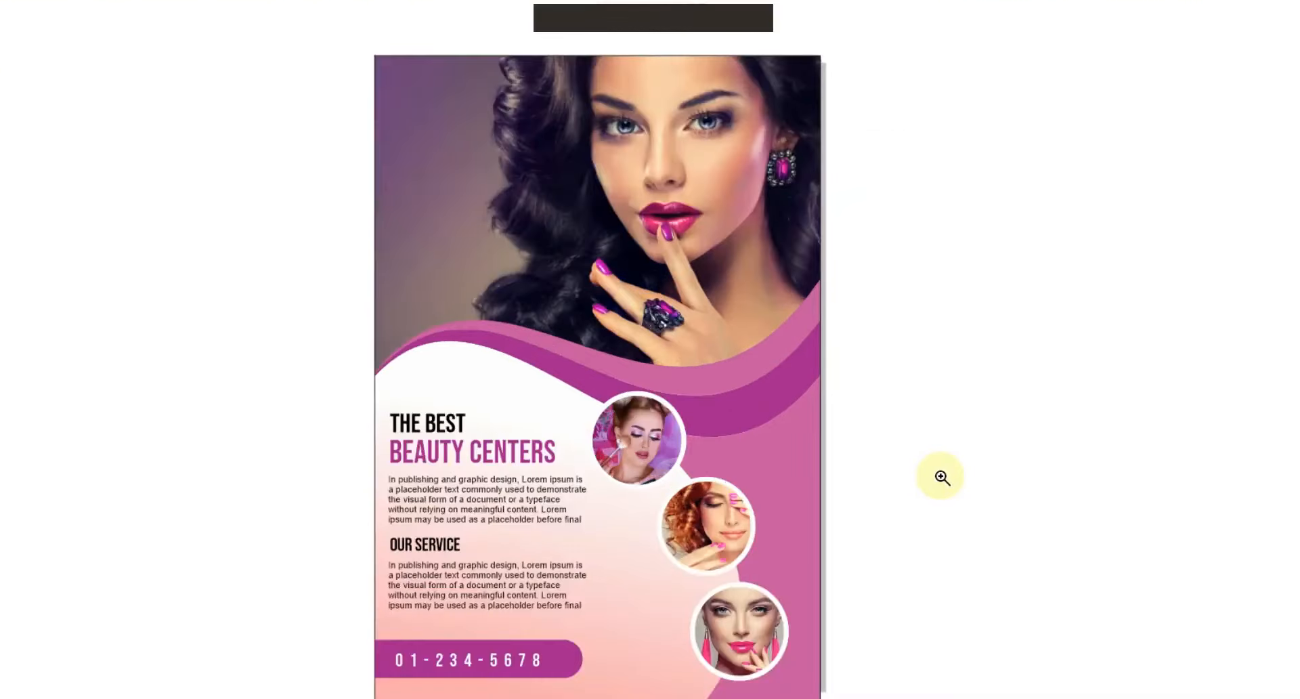